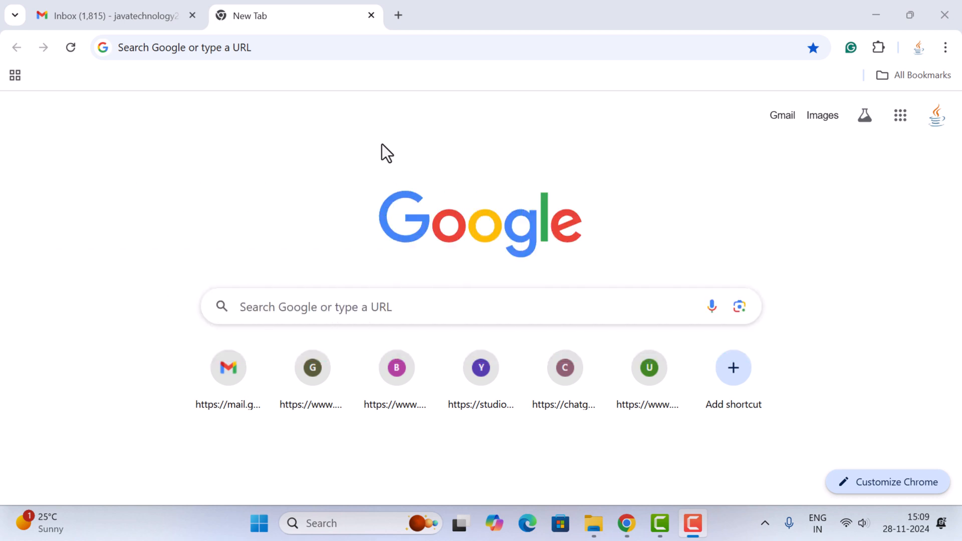
Step: Search the web for "mongodb download" and open the Download MongoDB Community Server page
click(432, 47)
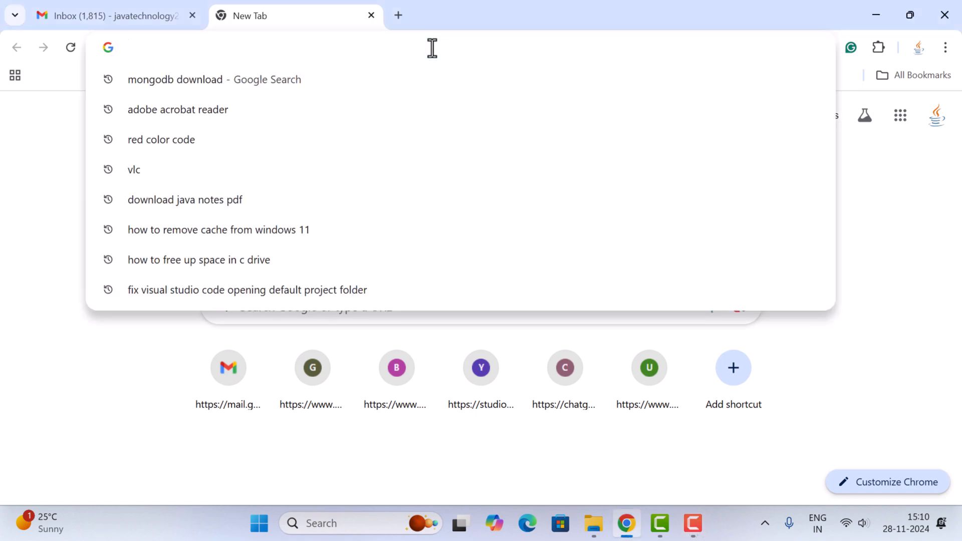
text(mongodb d)
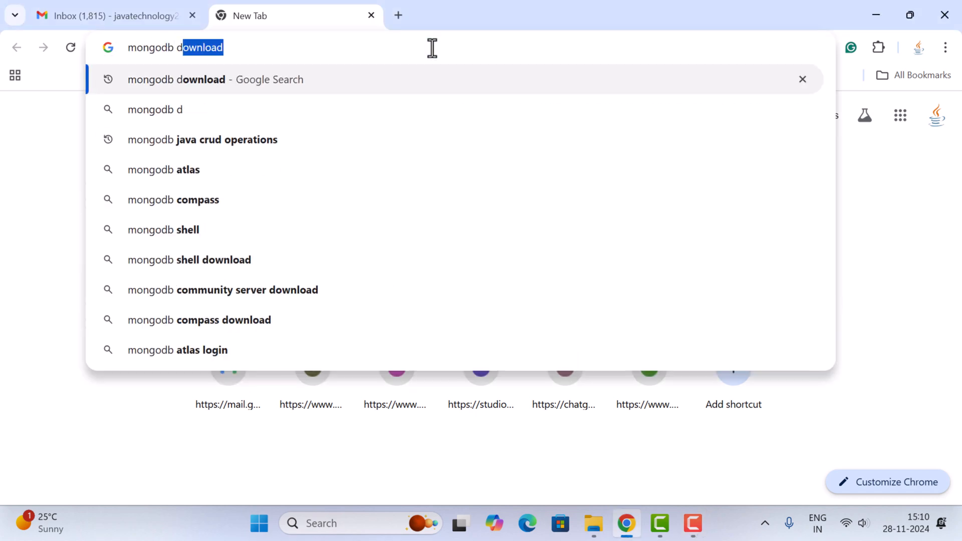
text(o)
key(Right)
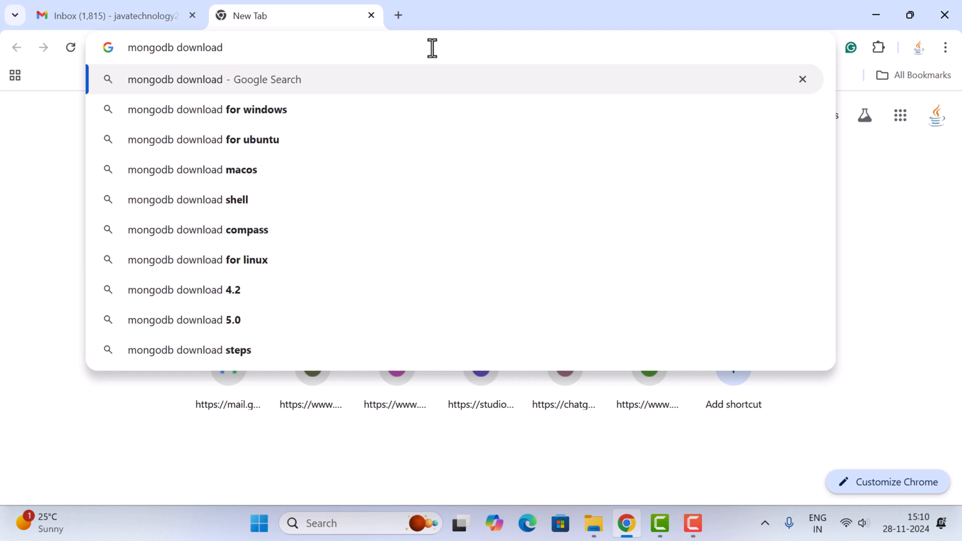
key(Return)
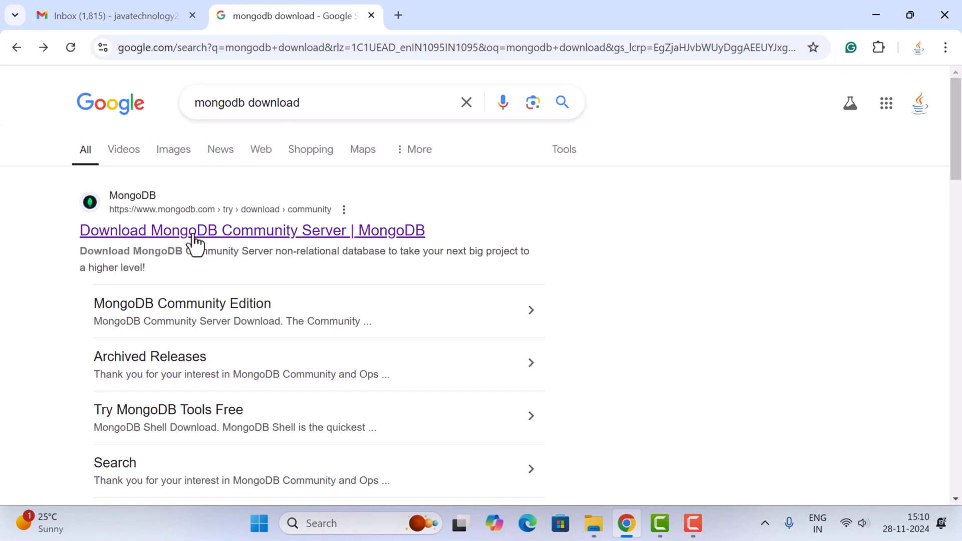
click(204, 233)
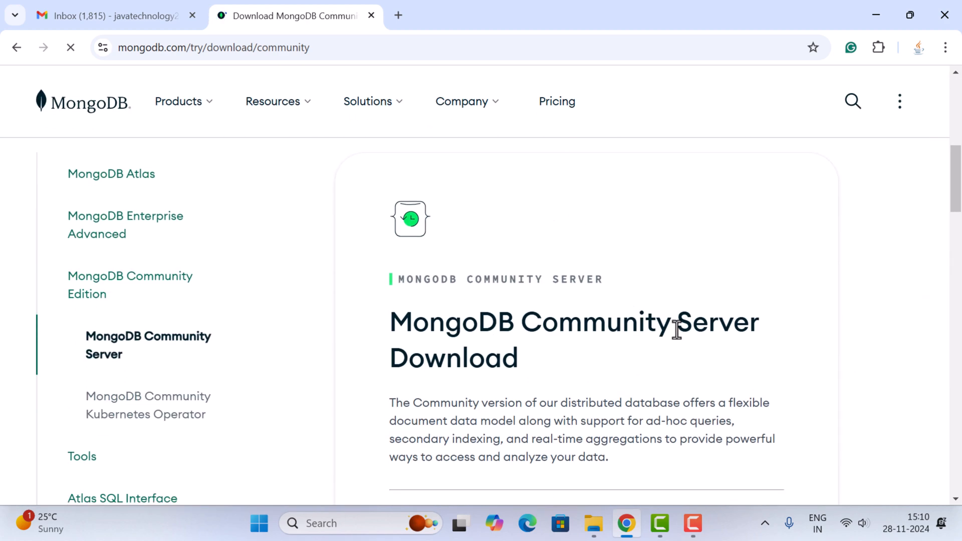
Step: Download the MongoDB Community Server msi package, version 8.0.3 (current), for Windows x64
scroll(543, 286, down, 1)
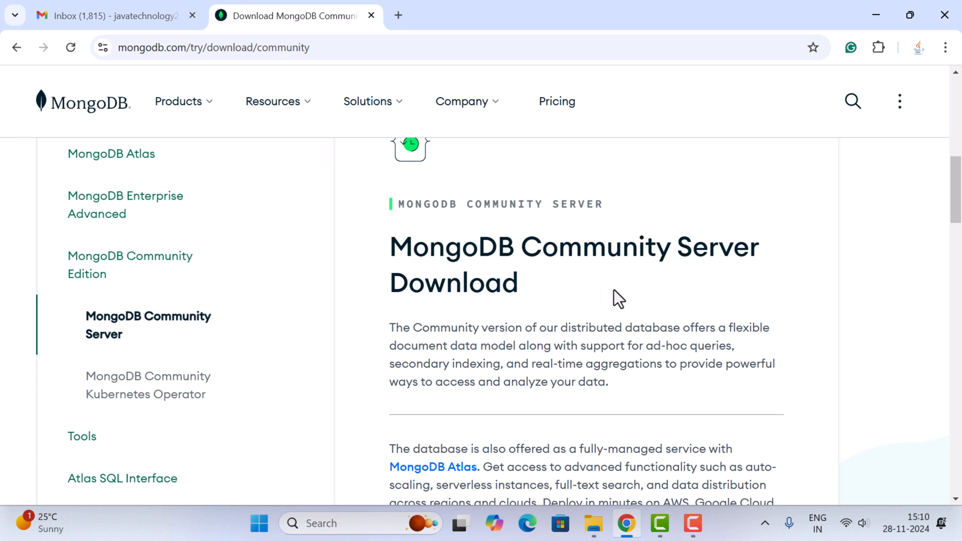
scroll(609, 281, down, 6)
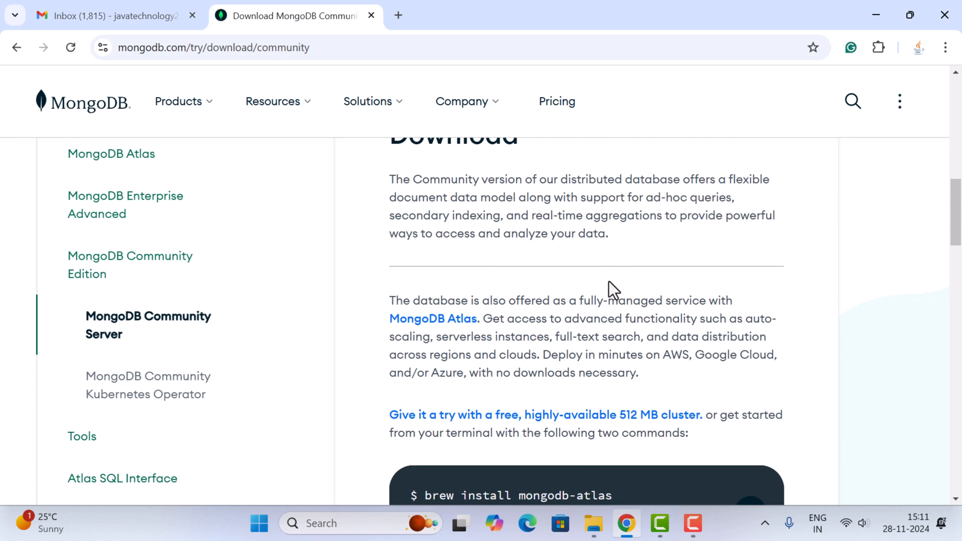
scroll(609, 281, down, 1)
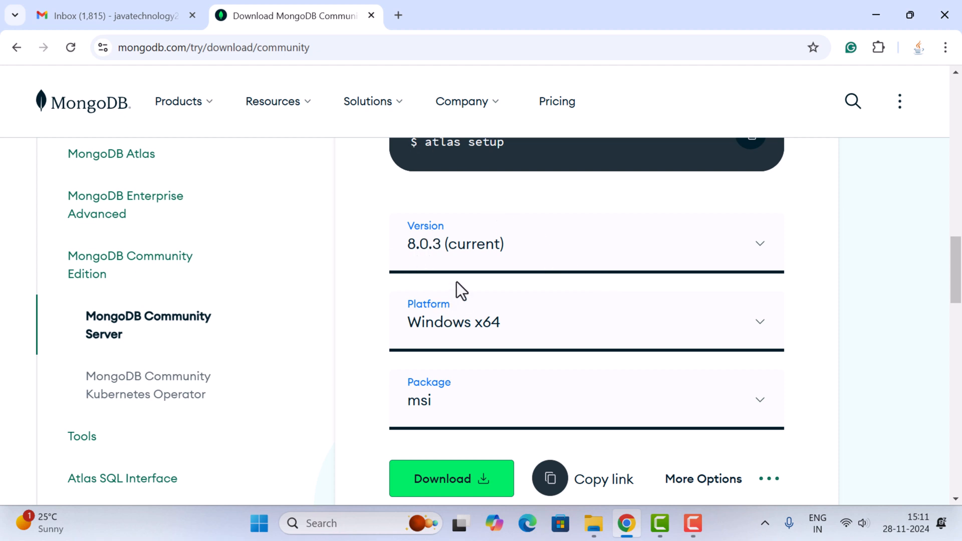
scroll(412, 307, down, 1)
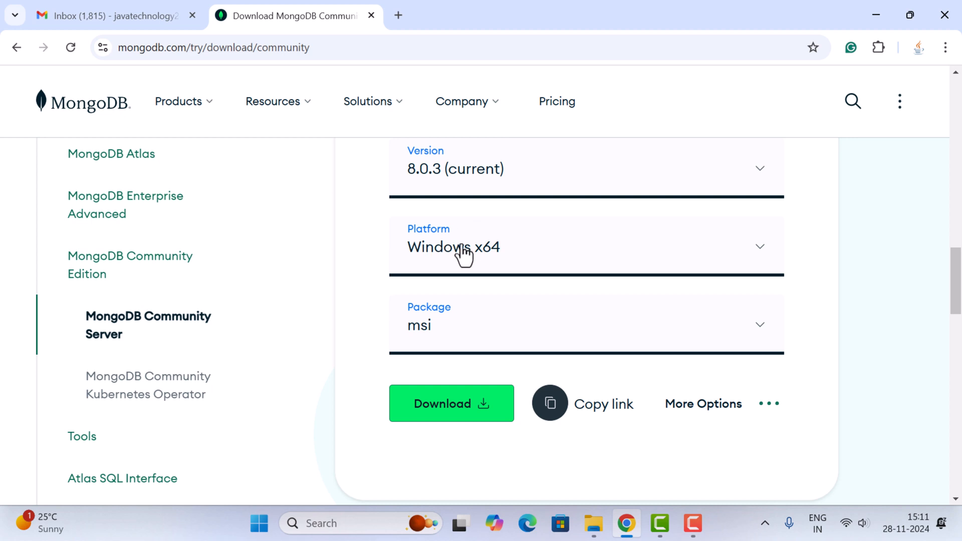
scroll(429, 295, down, 1)
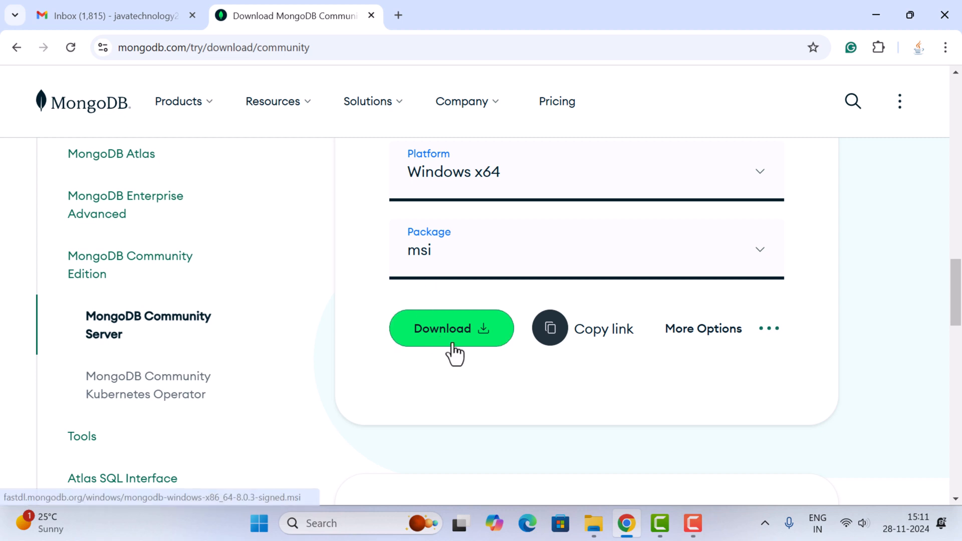
click(465, 326)
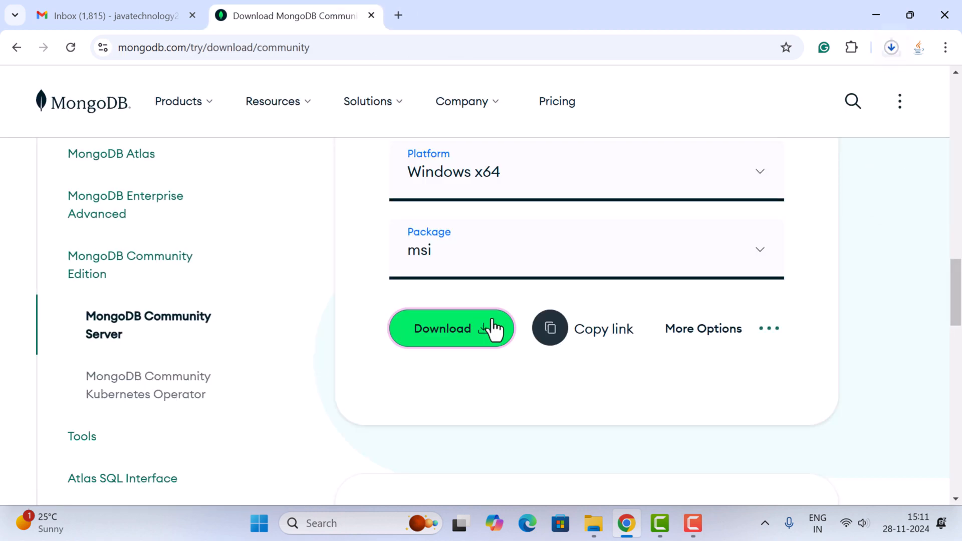
Step: Once downloaded, launch the mongodb-windows-x86_64-8.0.3-signed installer from its folder and minimize the windows covering the setup wizard
click(893, 50)
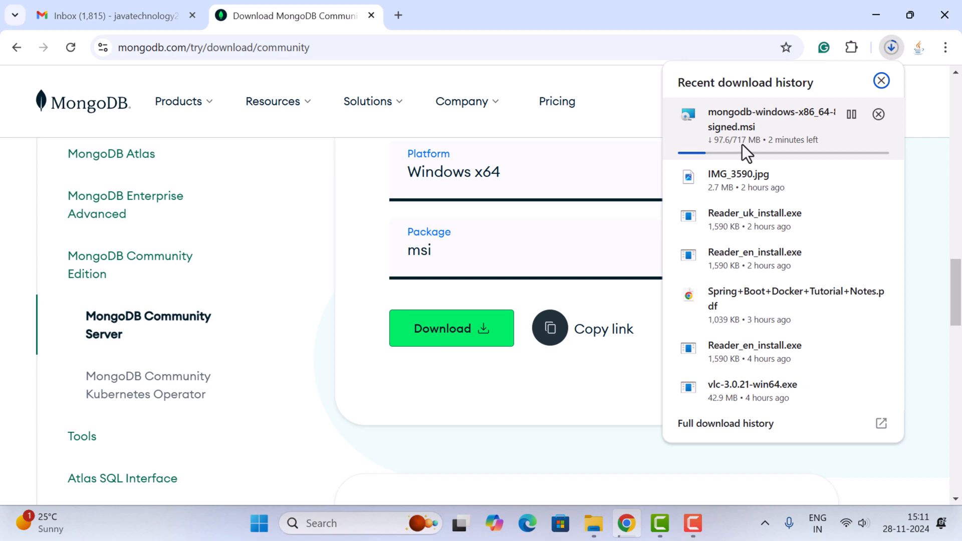
click(892, 48)
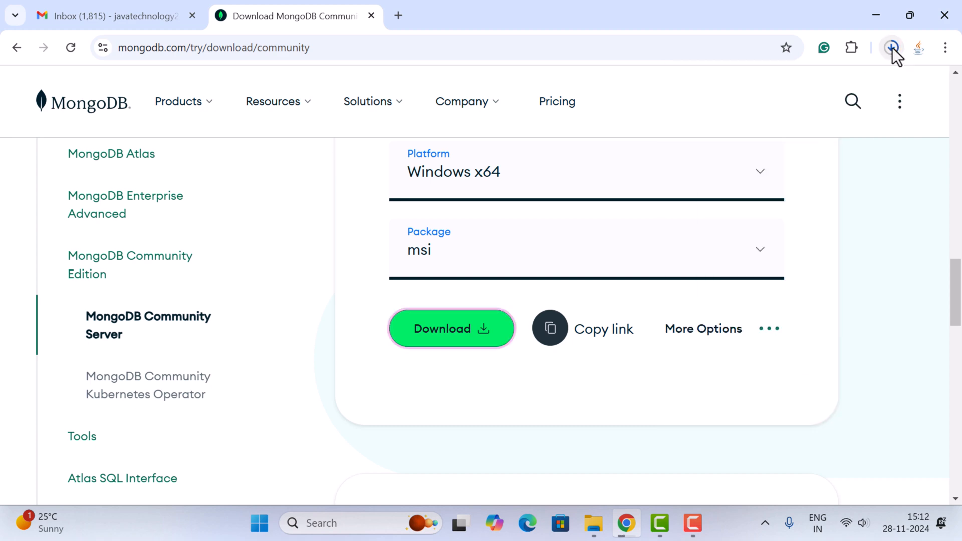
click(892, 48)
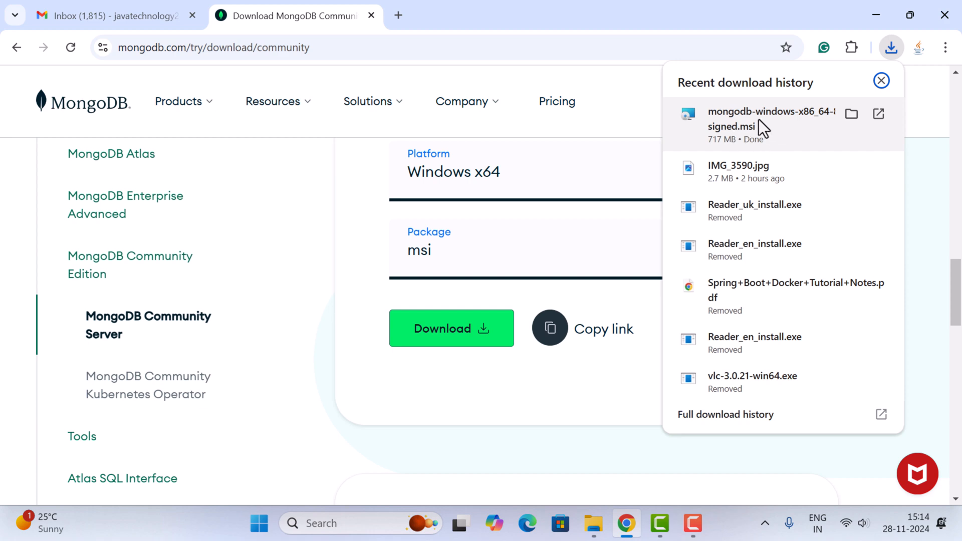
click(852, 114)
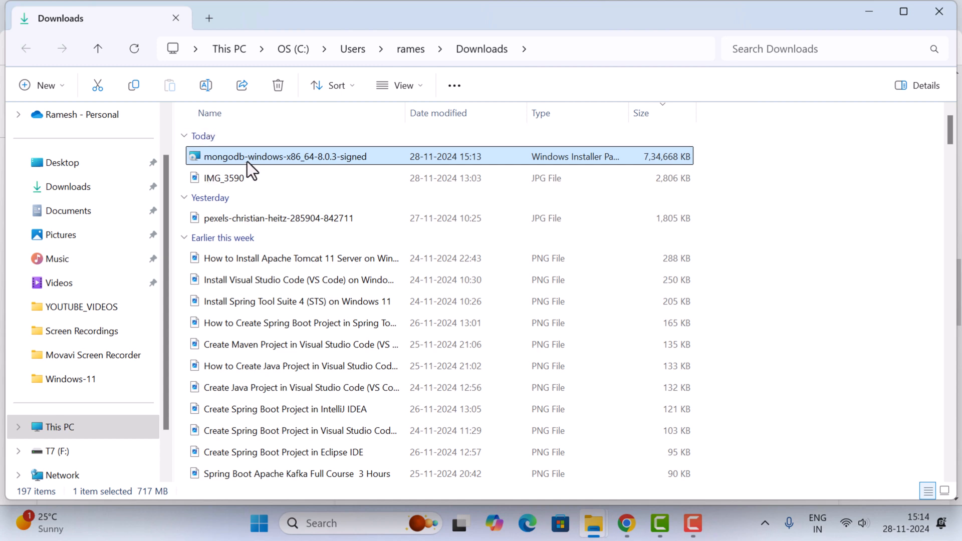
double_click(255, 157)
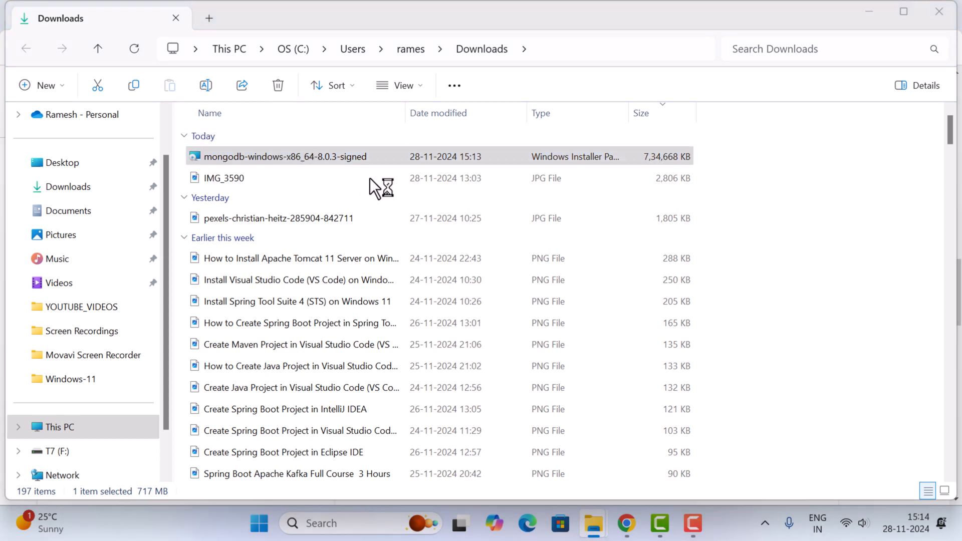
click(869, 13)
click(870, 13)
click(874, 15)
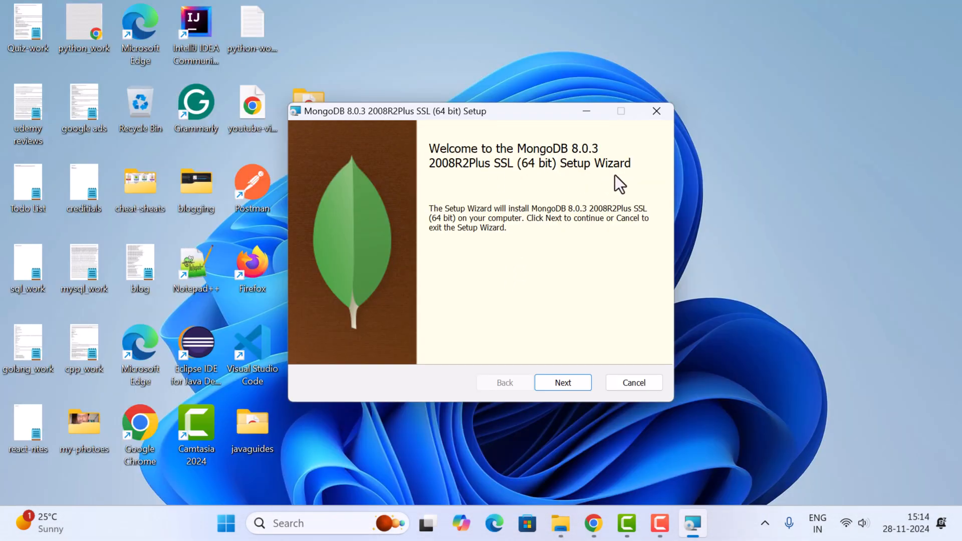
Step: Accept the license agreement in the MongoDB setup wizard and choose the Complete setup type
click(563, 381)
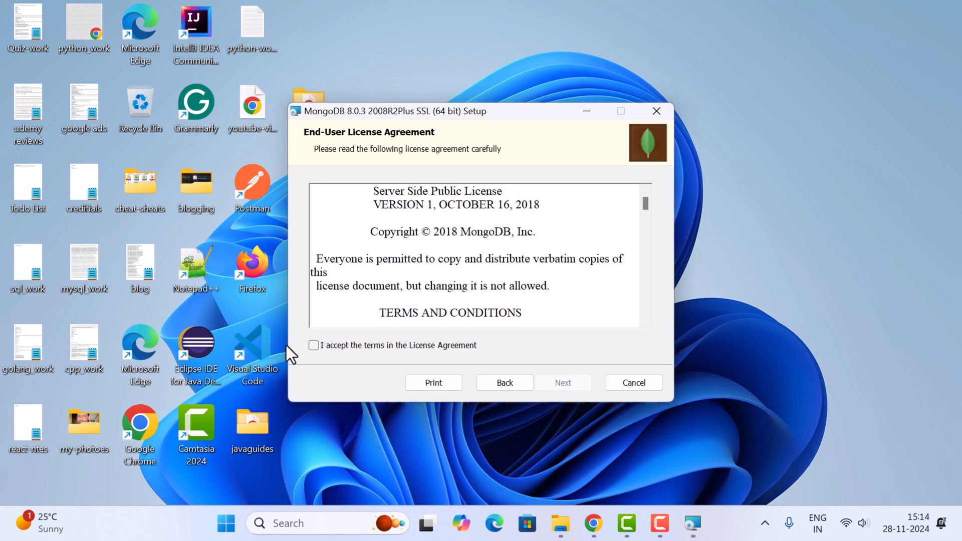
click(314, 345)
click(564, 382)
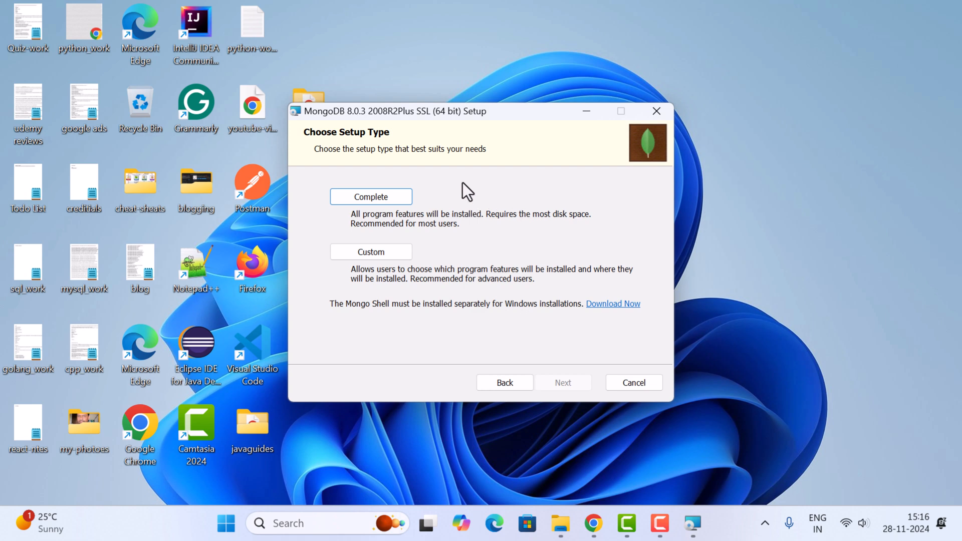
click(367, 197)
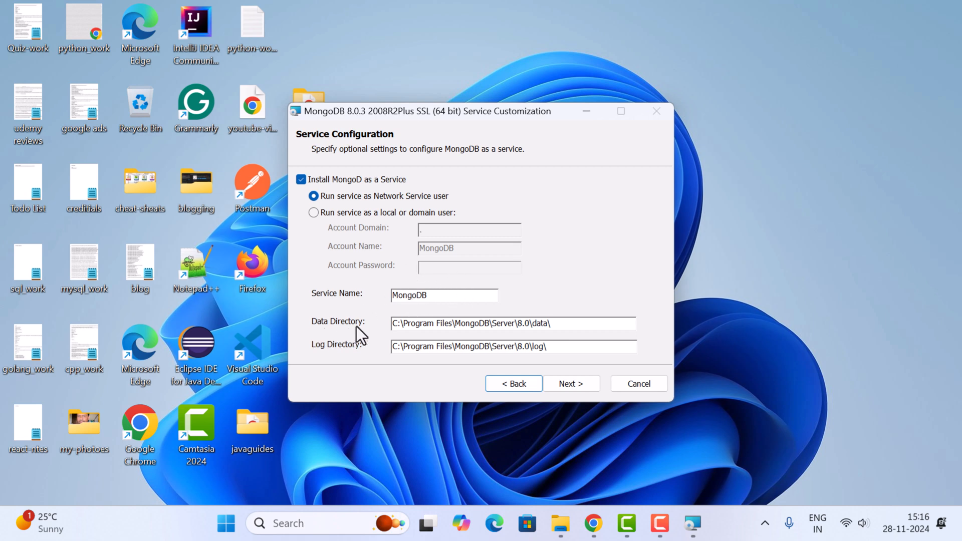
Step: Install MongoDB with the default Network Service configuration and without MongoDB Compass, and finish the setup wizard
click(561, 323)
click(569, 388)
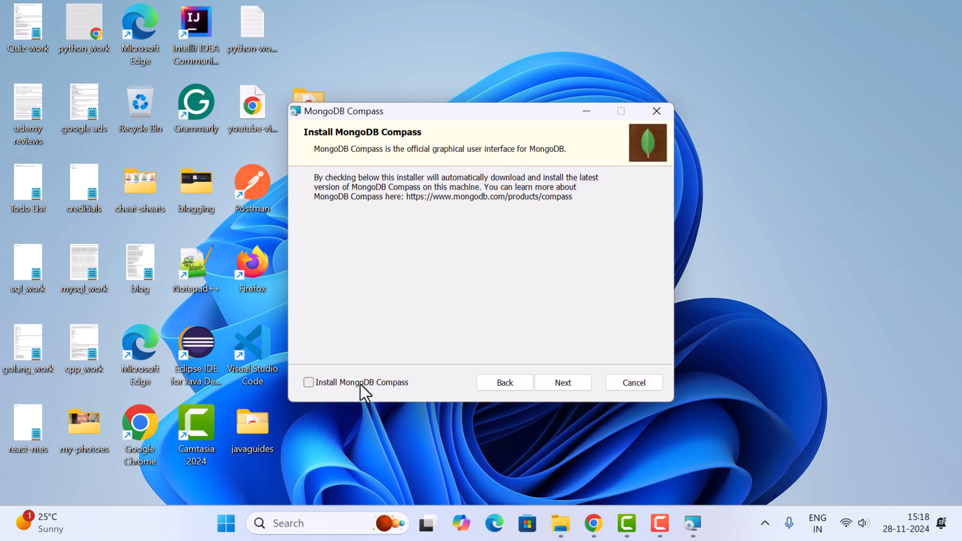
click(556, 383)
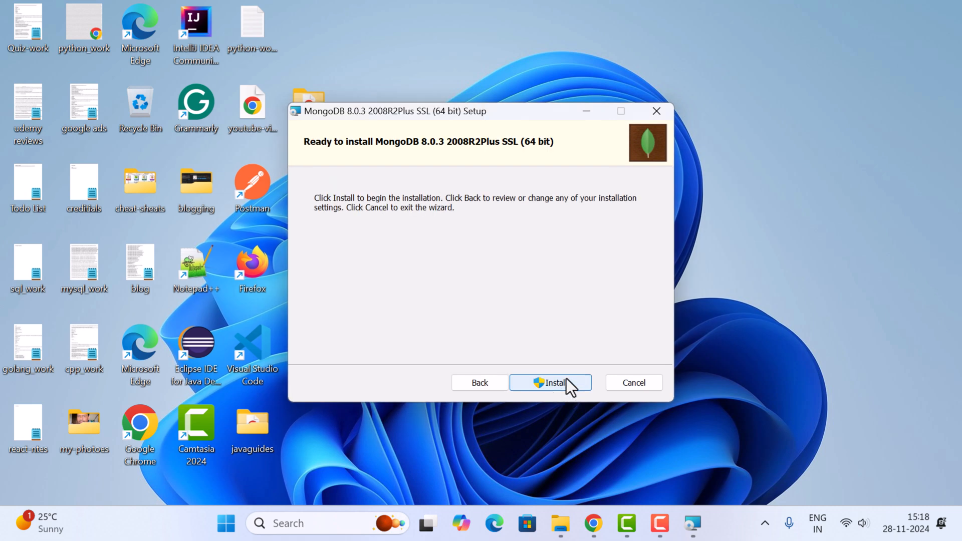
click(552, 384)
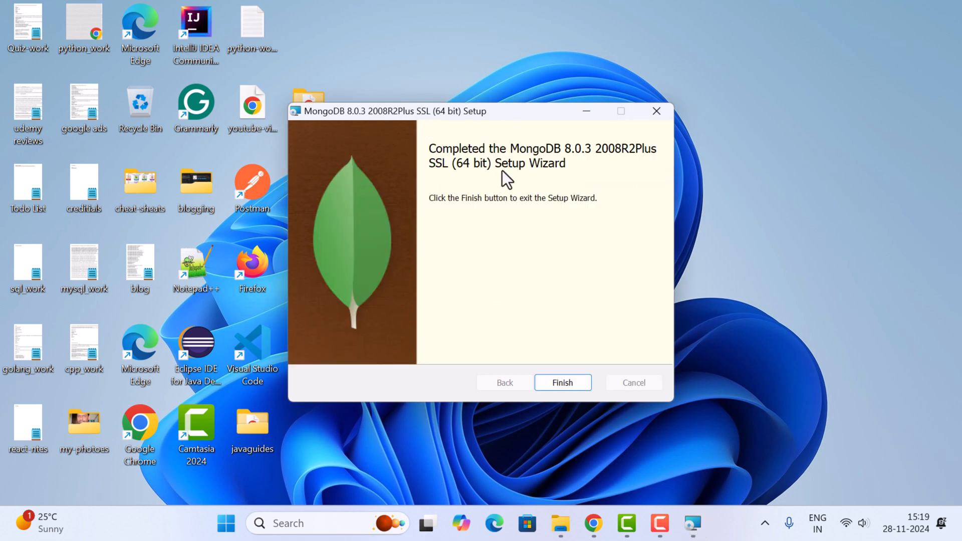
click(564, 383)
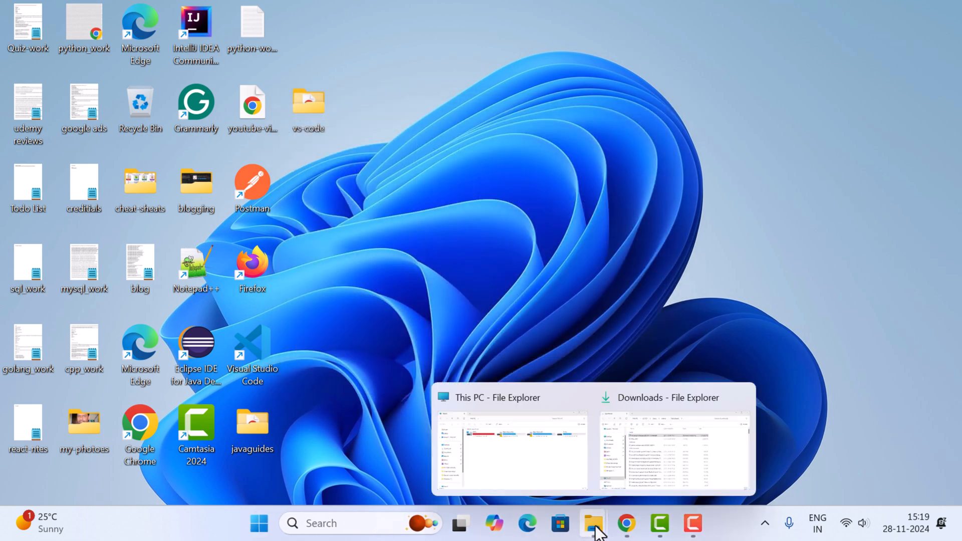
Step: Browse to the folder C:\Program Files\MongoDB\Server\8.0\bin in File Explorer and select its full path
key(super+e)
double_click(303, 151)
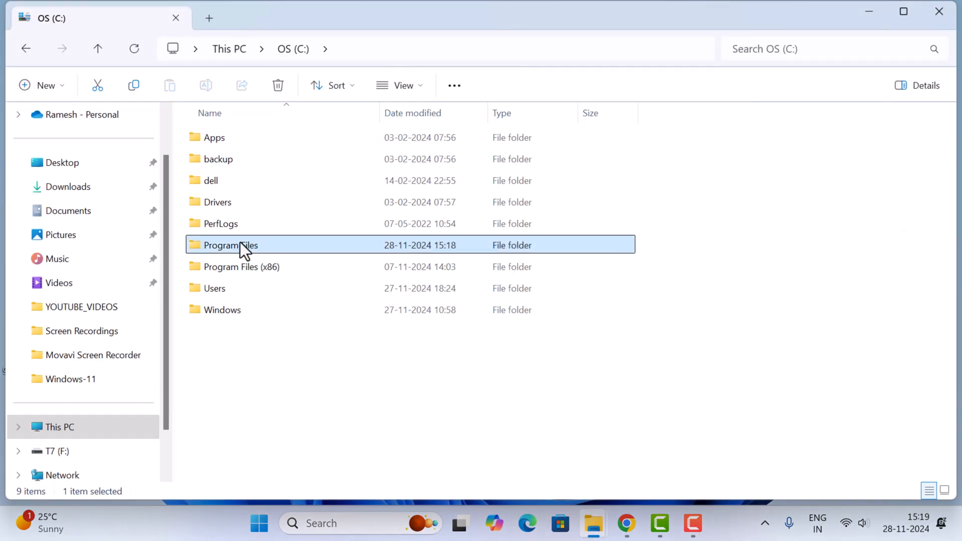
double_click(240, 245)
scroll(237, 350, down, 1)
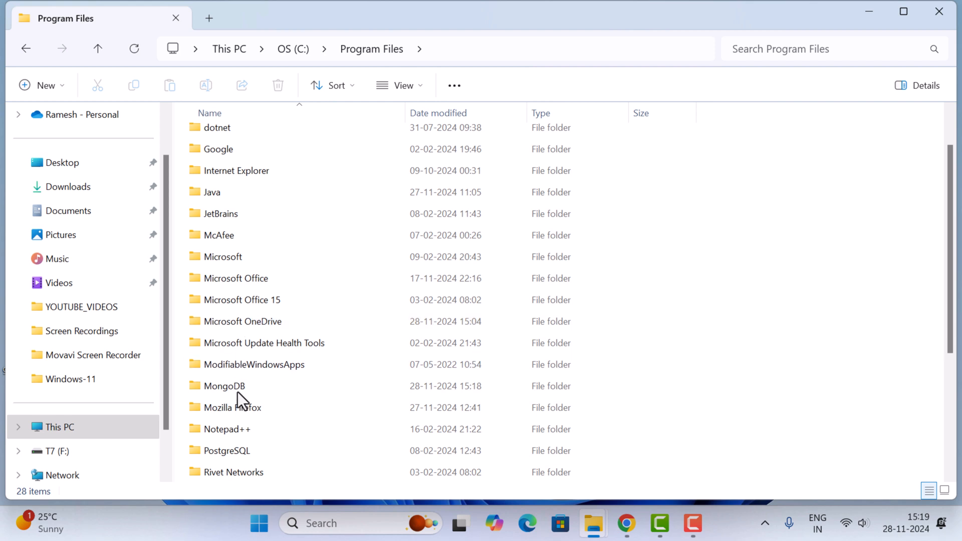
double_click(238, 390)
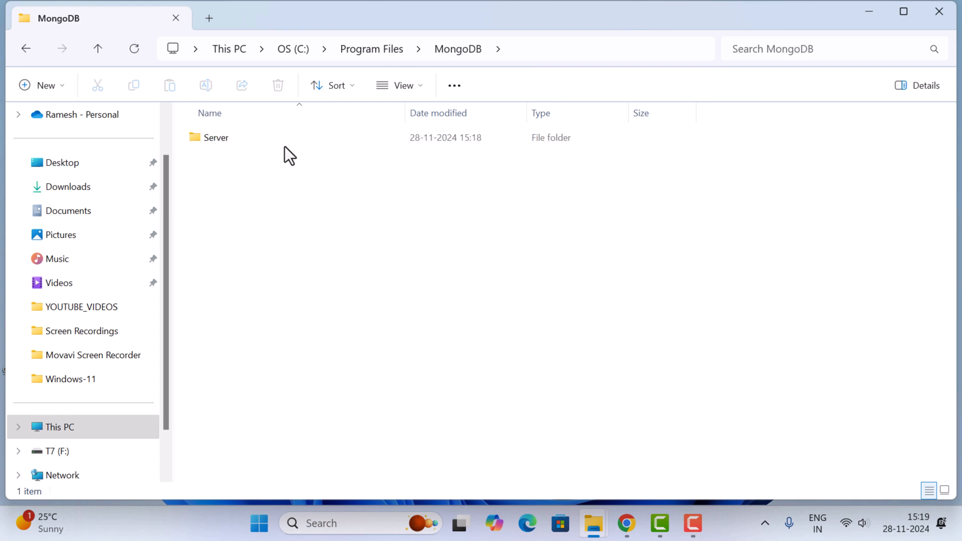
click(220, 138)
double_click(219, 138)
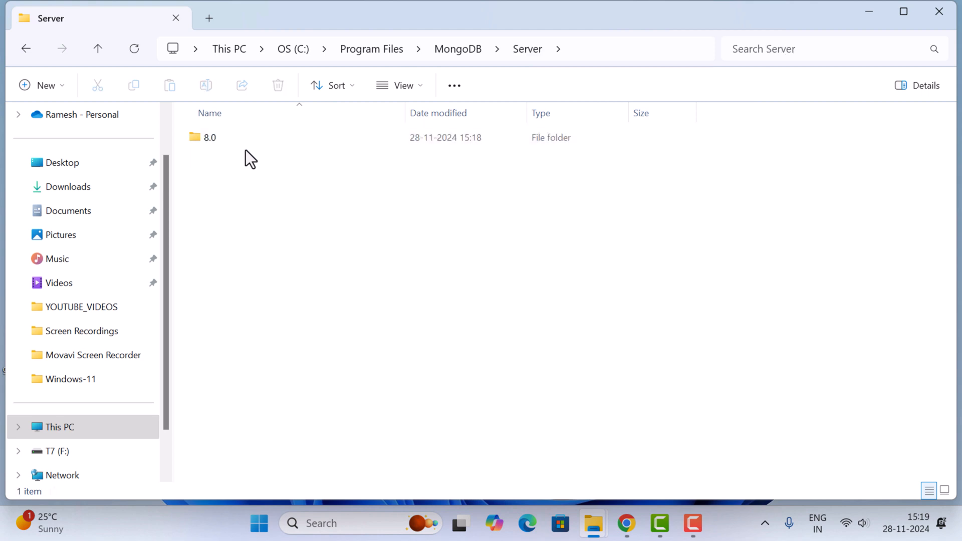
double_click(215, 140)
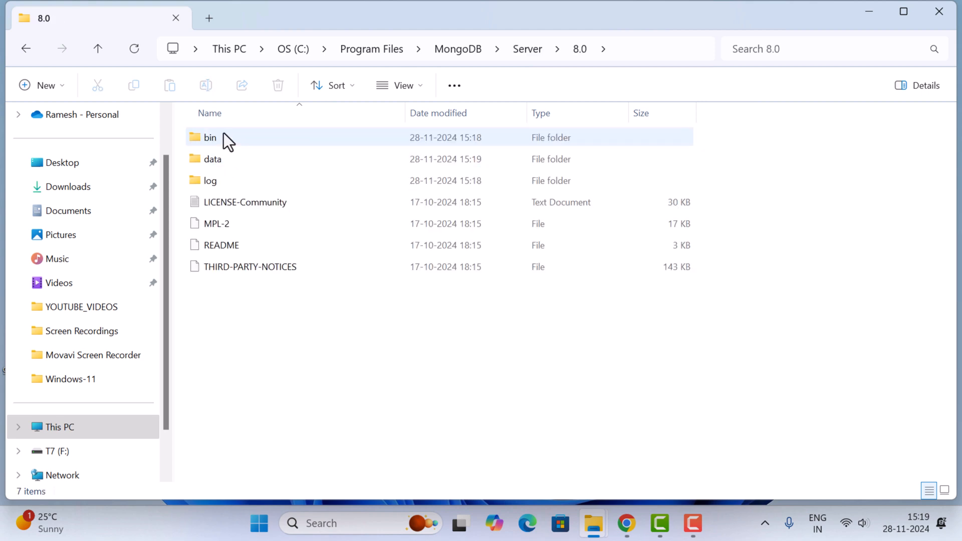
double_click(254, 141)
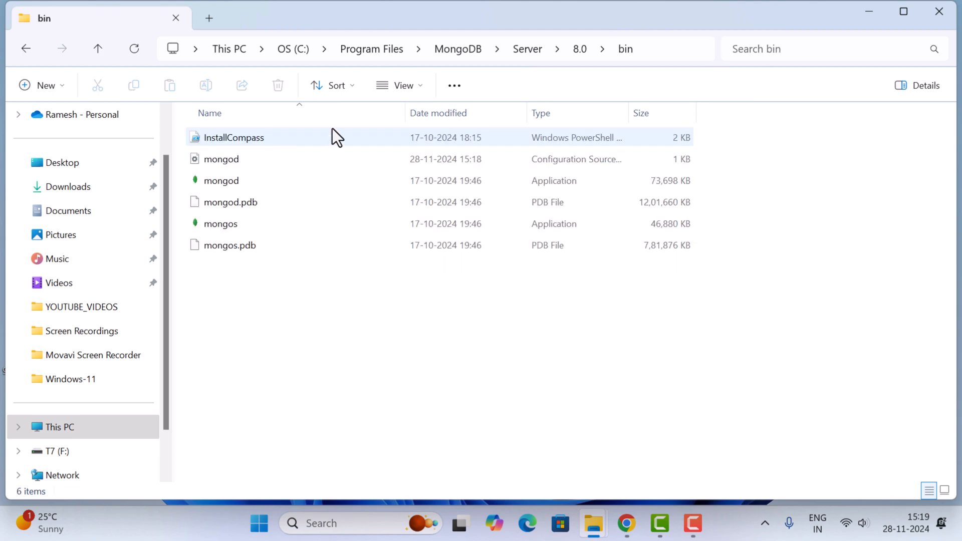
click(618, 49)
key(ctrl+c)
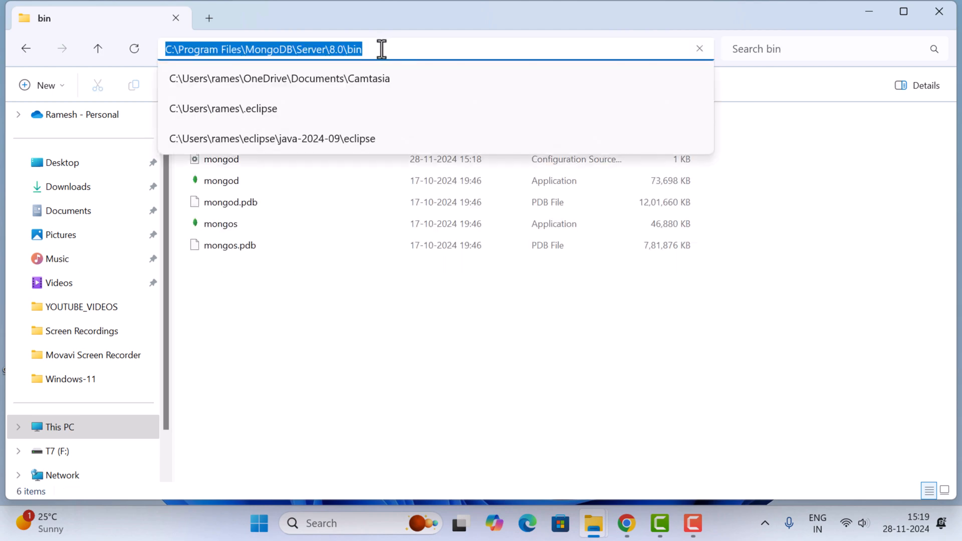
Step: Find the system environment variables settings through Windows search and open the Environment Variables dialog
click(356, 526)
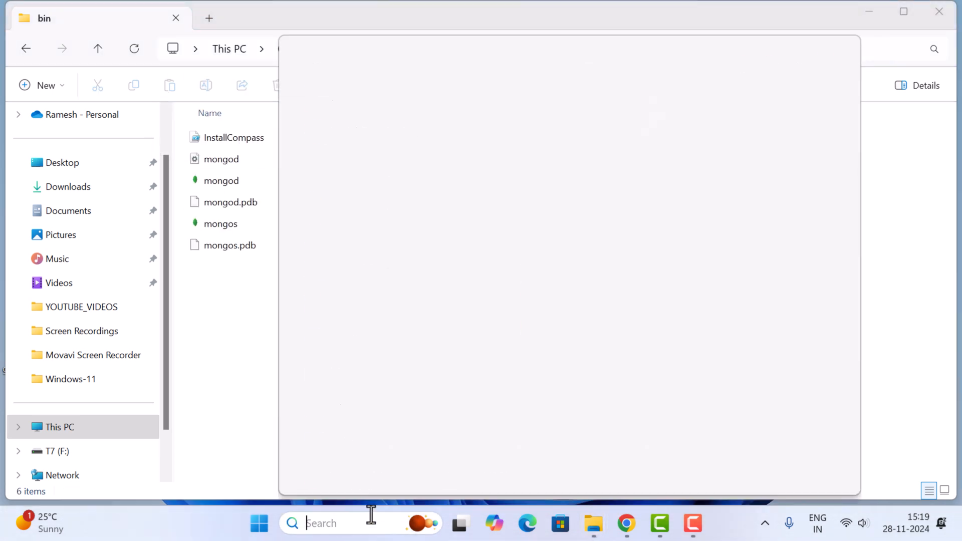
text(en)
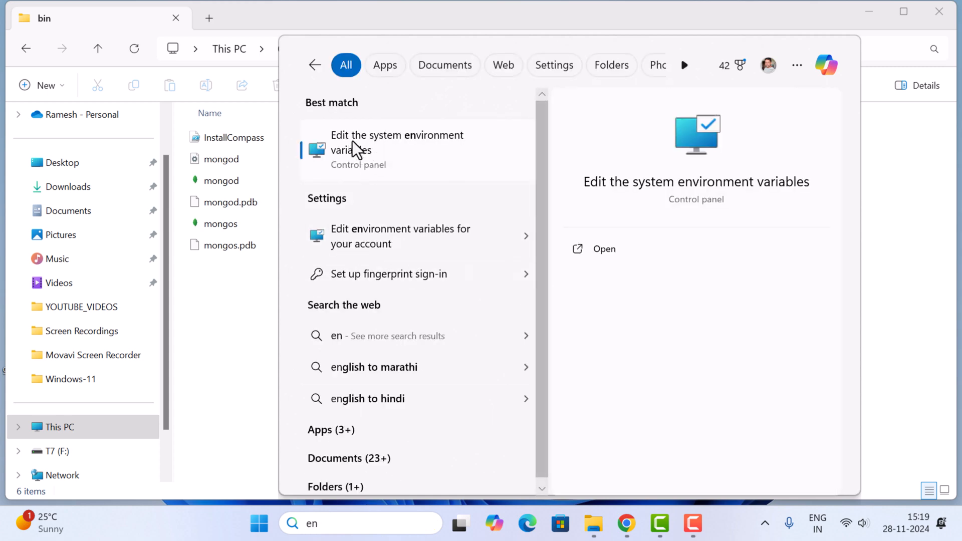
click(404, 145)
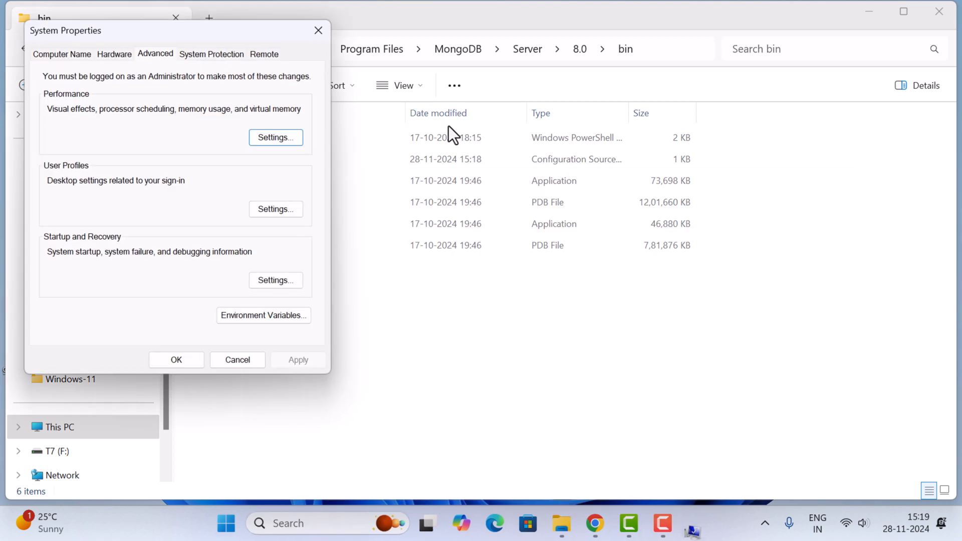
click(260, 317)
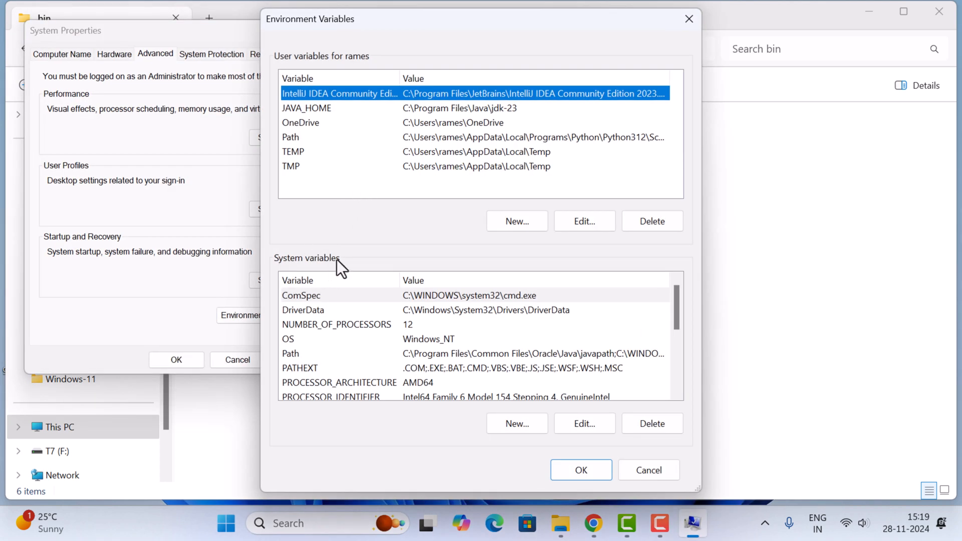
Step: Add C:\Program Files\MongoDB\Server\8.0\bin as a new entry to the system Path variable and save all the open settings dialogs
click(413, 354)
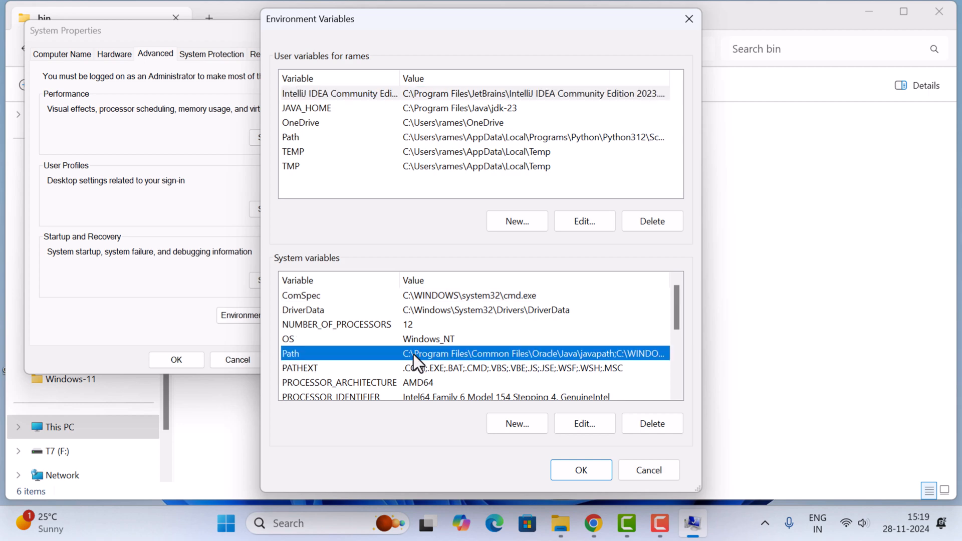
click(586, 426)
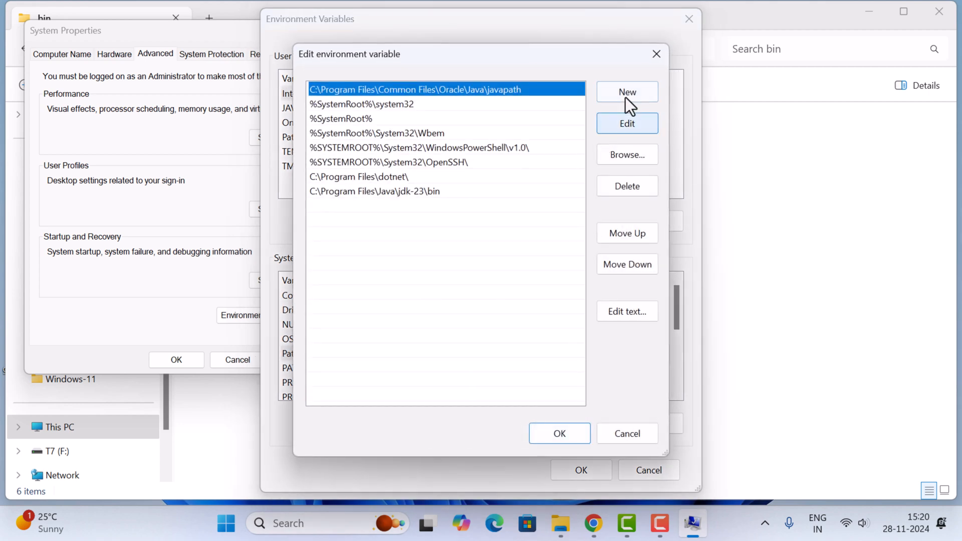
click(628, 91)
key(ctrl+v)
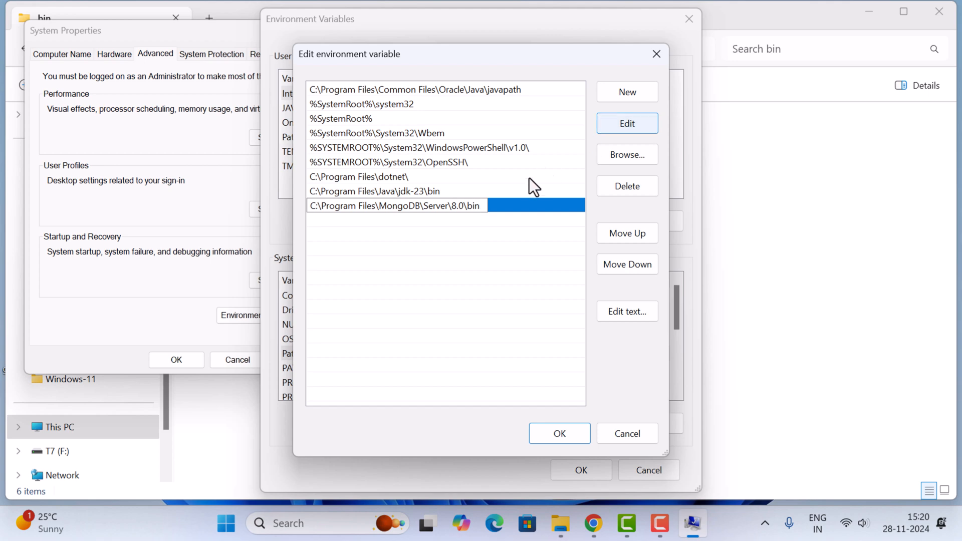
click(564, 435)
click(569, 473)
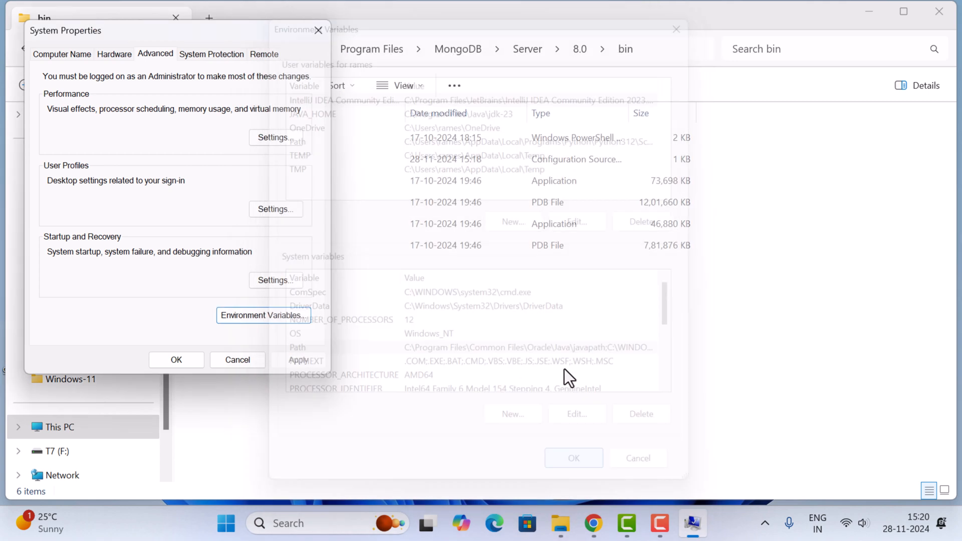
click(177, 360)
Step: Open a maximized Command Prompt and check the MongoDB server version with mongod --version
click(363, 518)
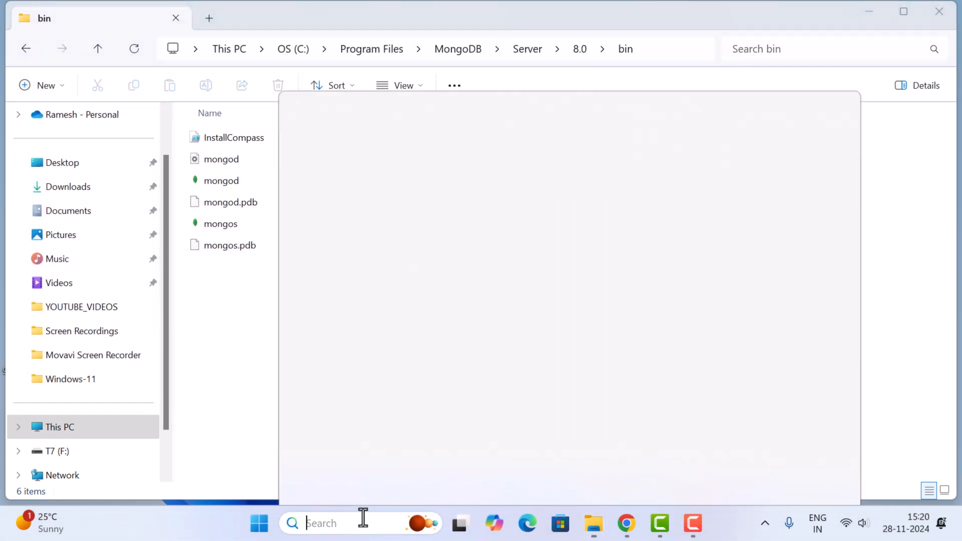
text(cmd)
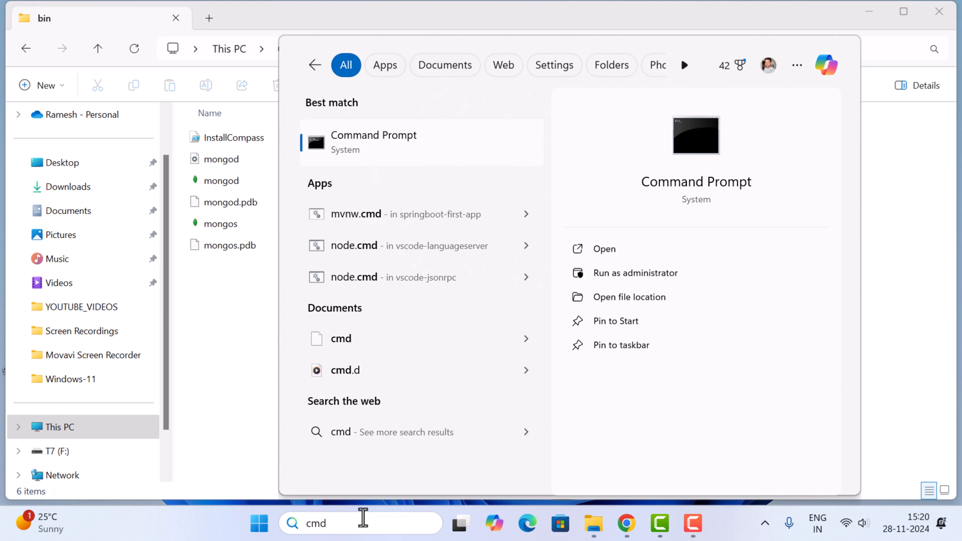
click(408, 145)
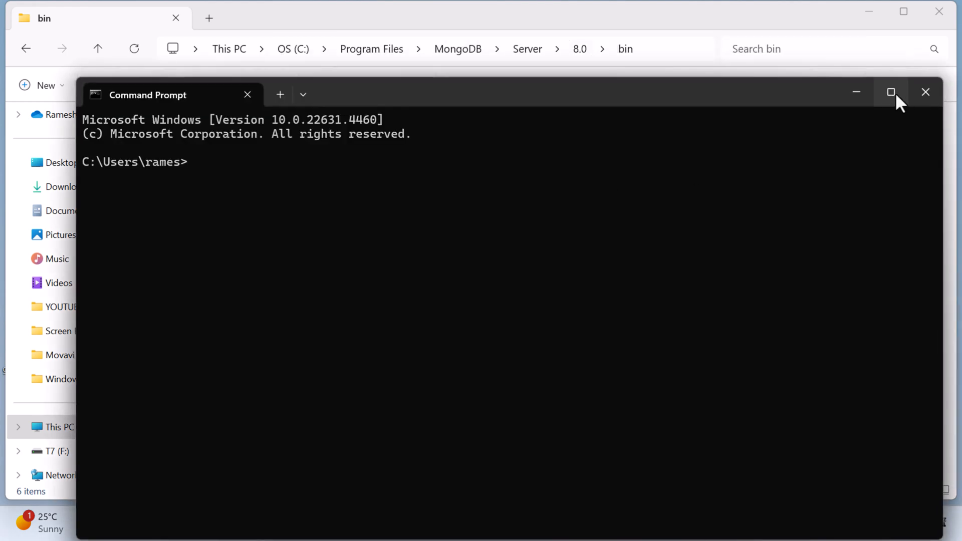
click(891, 92)
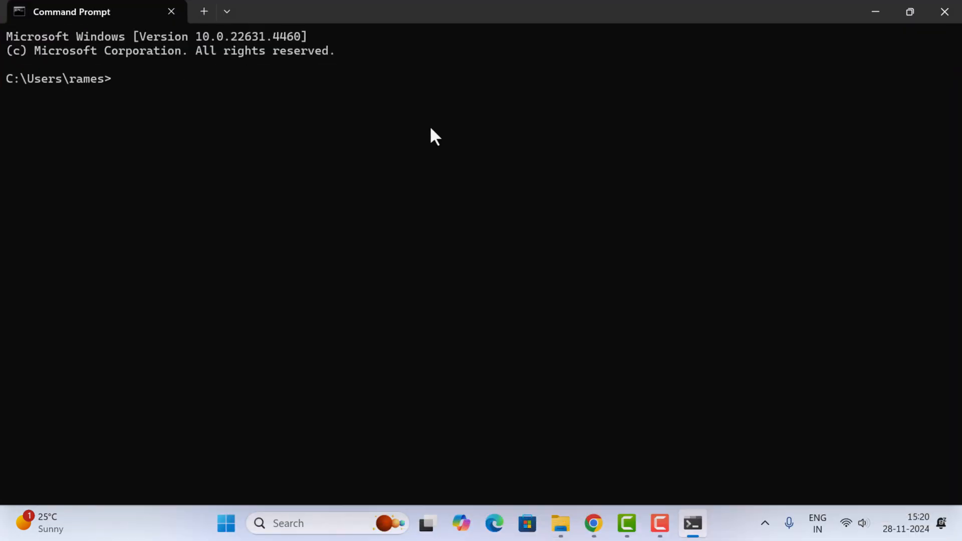
text(mongod --version)
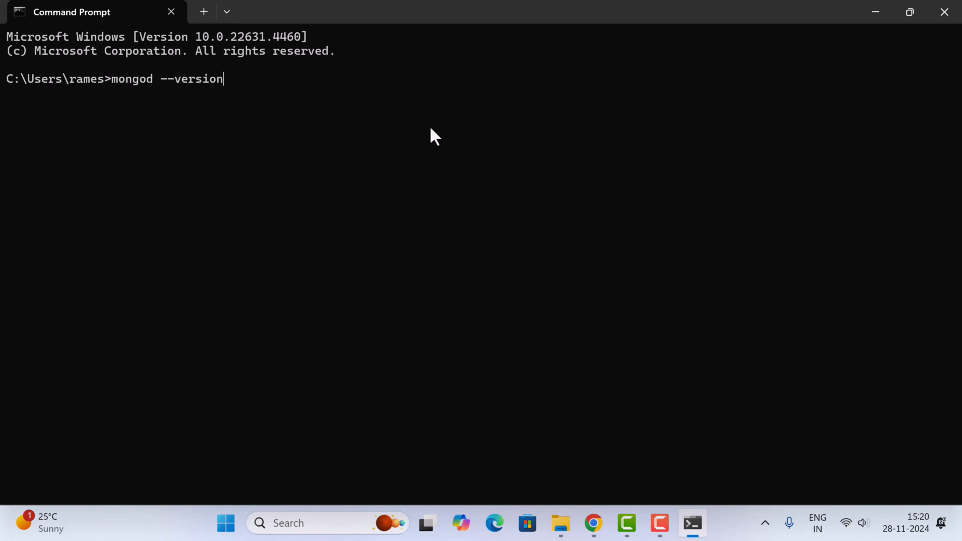
key(Return)
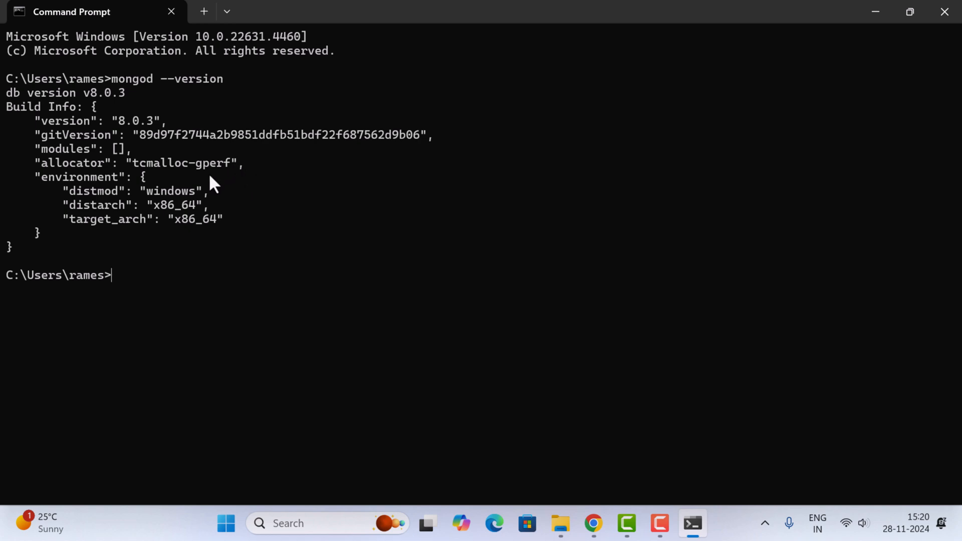
Step: Switch to Chrome, search for "mongodb shell download" in a new tab and open the official MongoDB Shell Download page
click(594, 524)
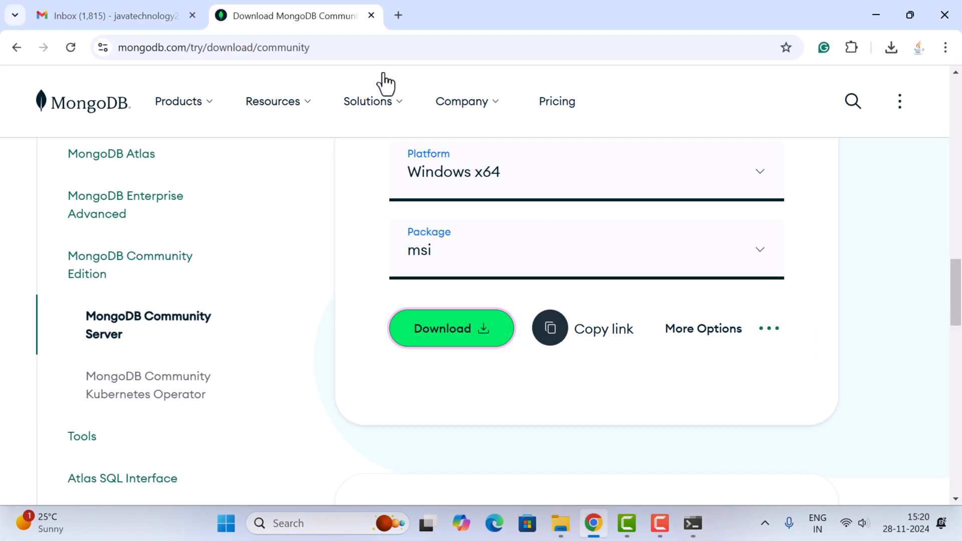
click(396, 18)
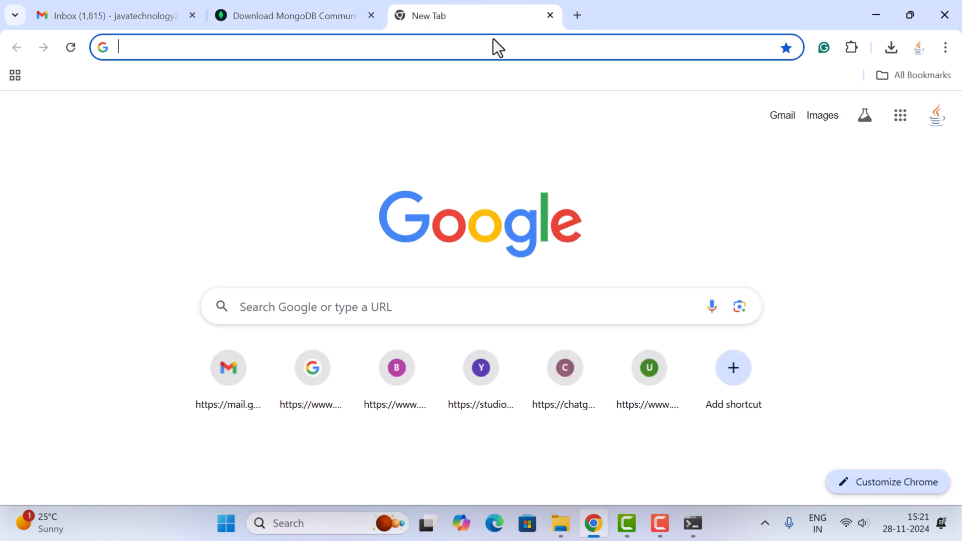
text(mongodb )
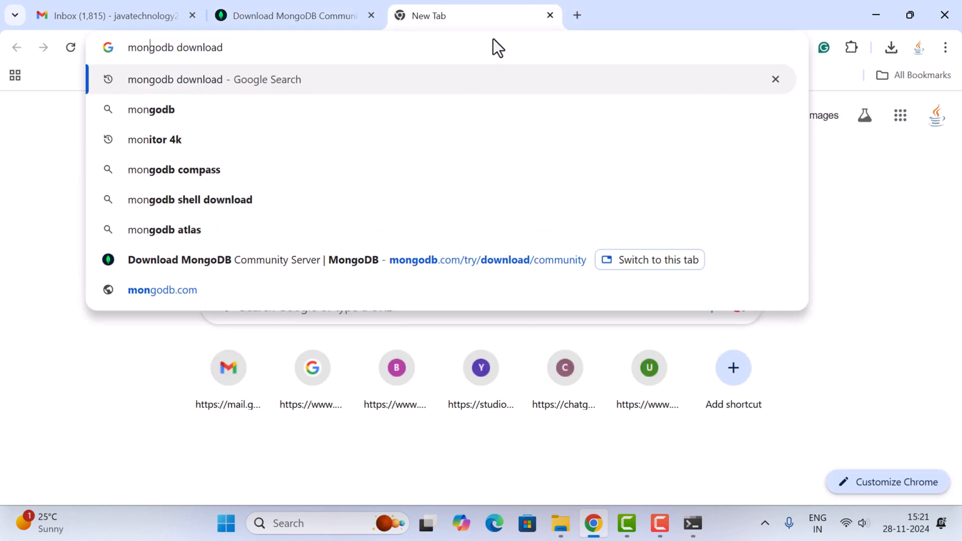
text(shell)
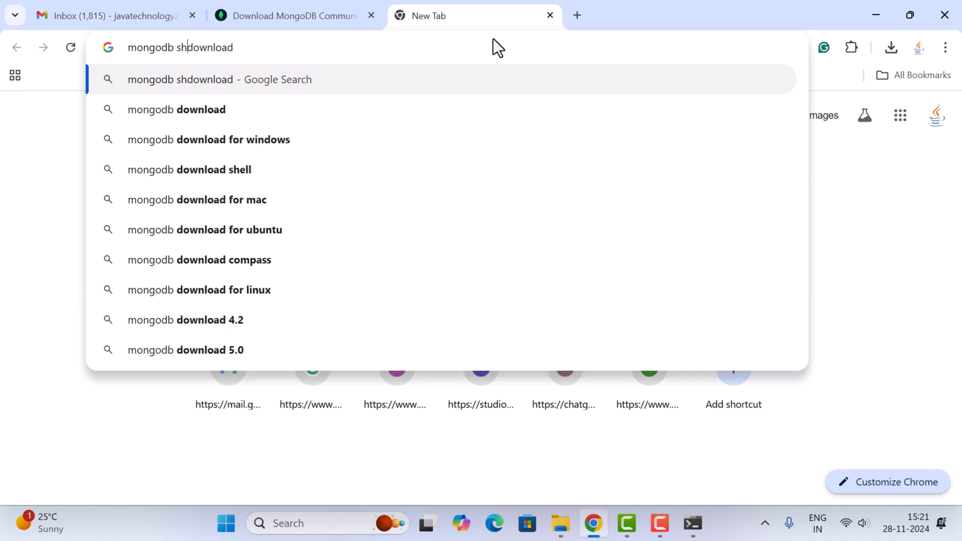
key(Return)
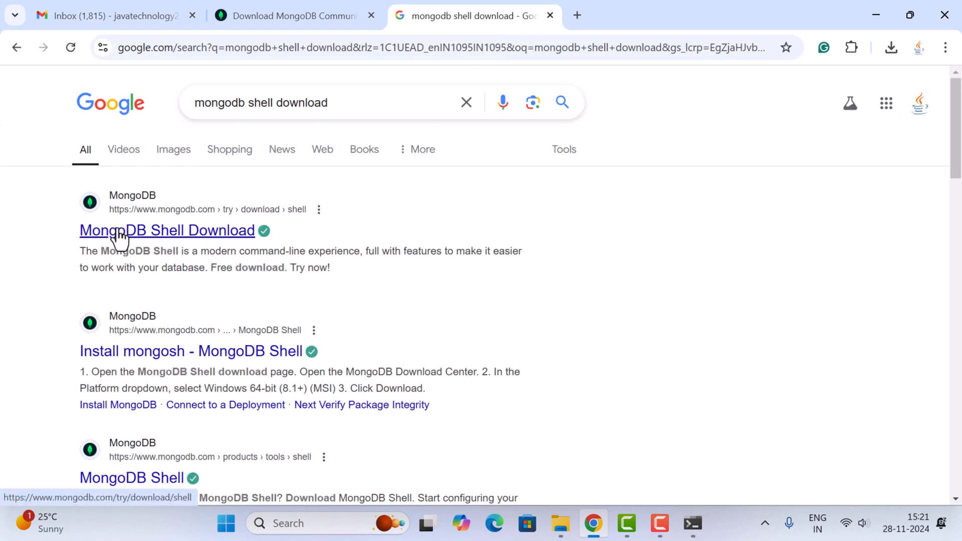
click(232, 235)
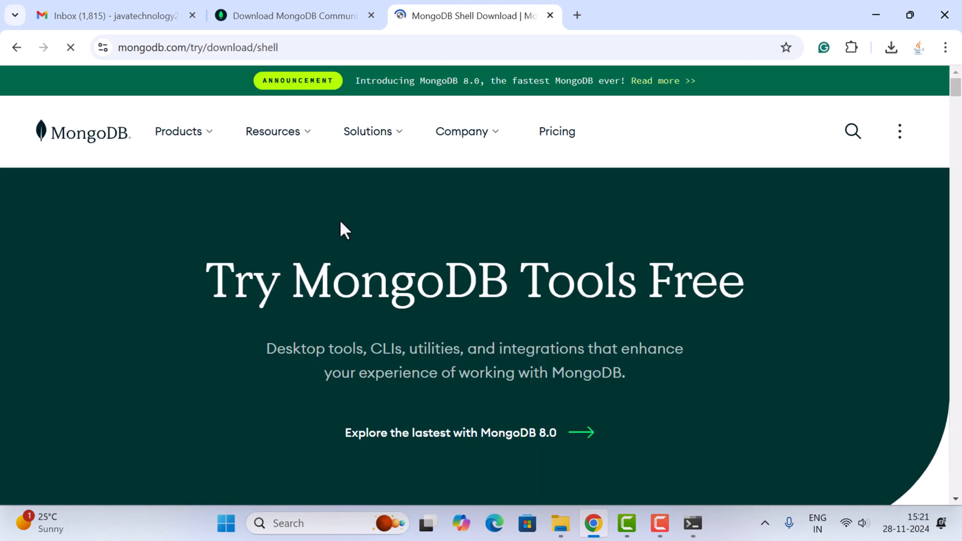
Step: Download MongoDB Shell 2.3.4 for Windows x64 (10+) as an msi package
scroll(415, 205, down, 6)
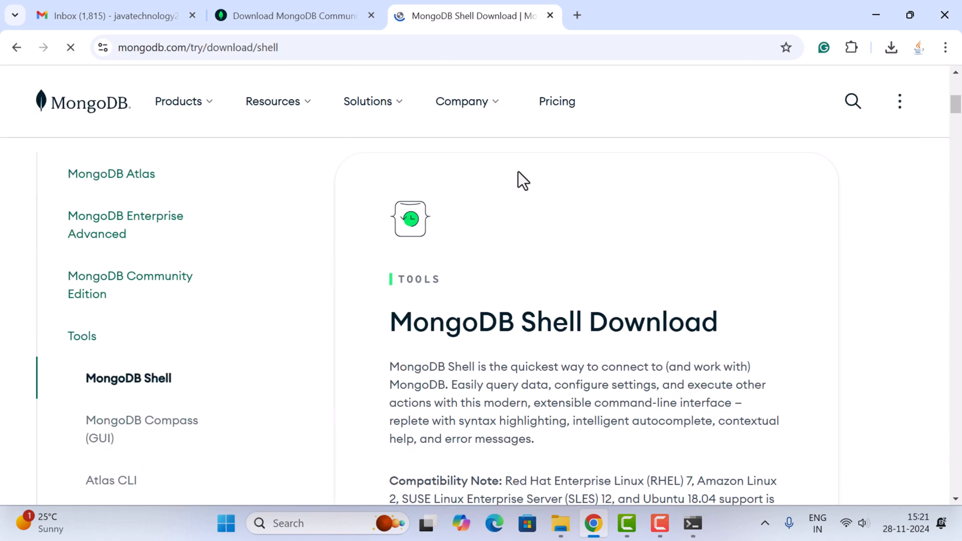
scroll(531, 211, down, 3)
scroll(607, 206, down, 2)
scroll(607, 206, down, 3)
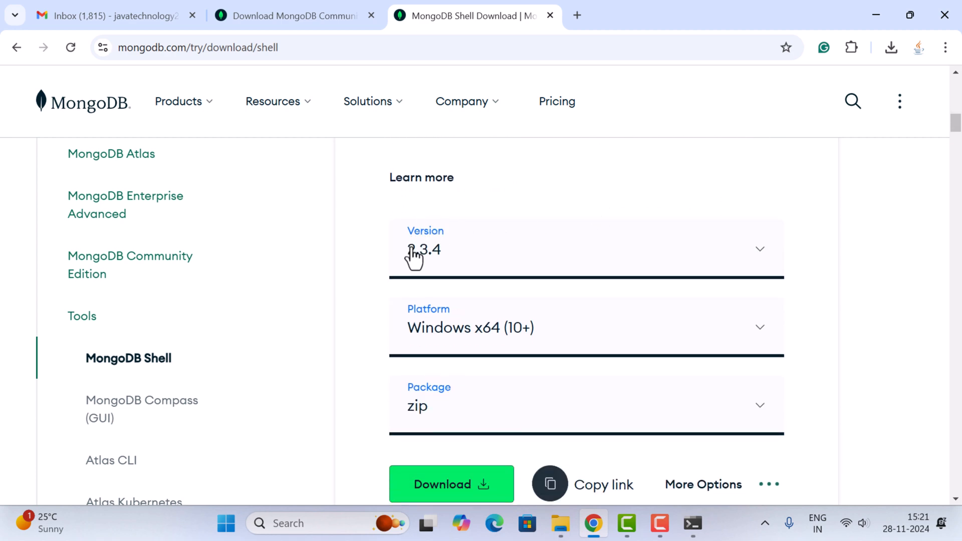
scroll(468, 261, down, 1)
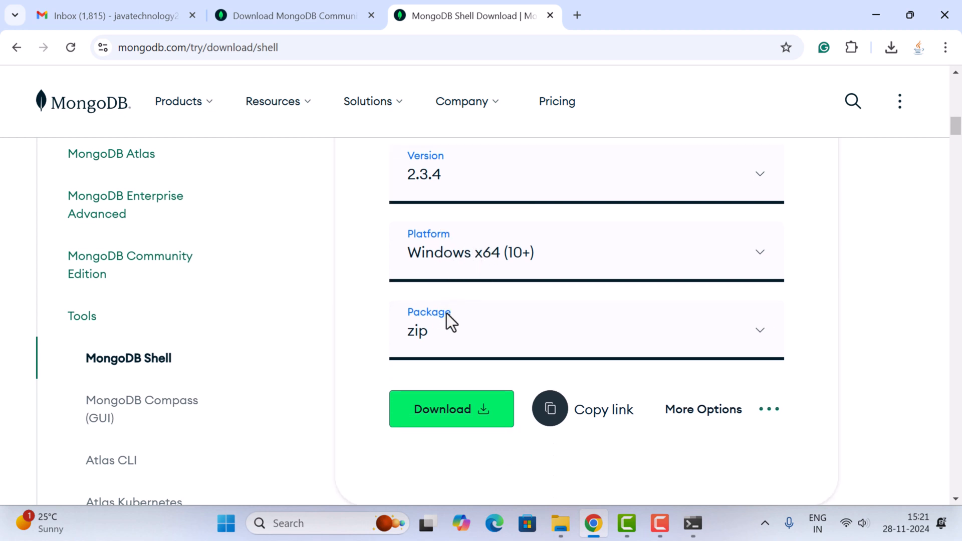
scroll(447, 316, down, 1)
click(762, 266)
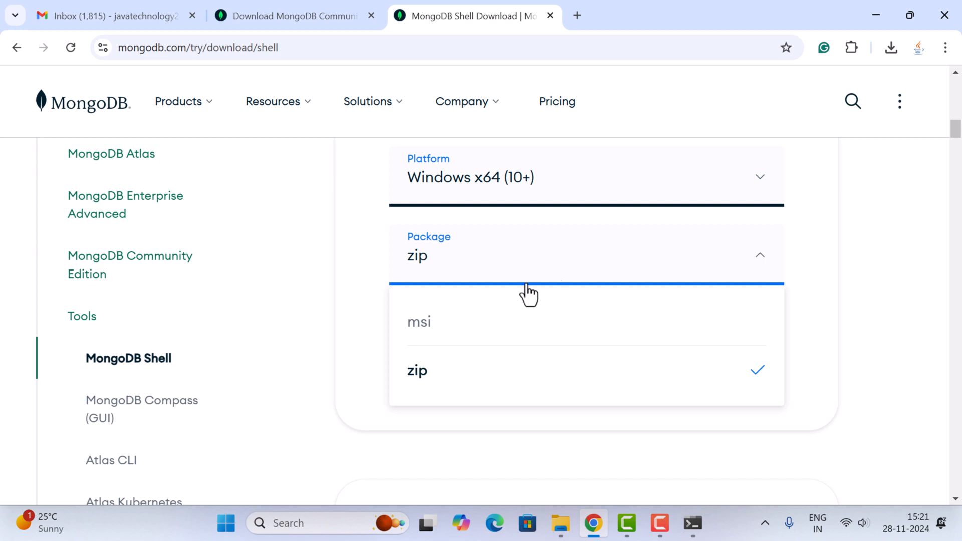
click(448, 328)
click(440, 335)
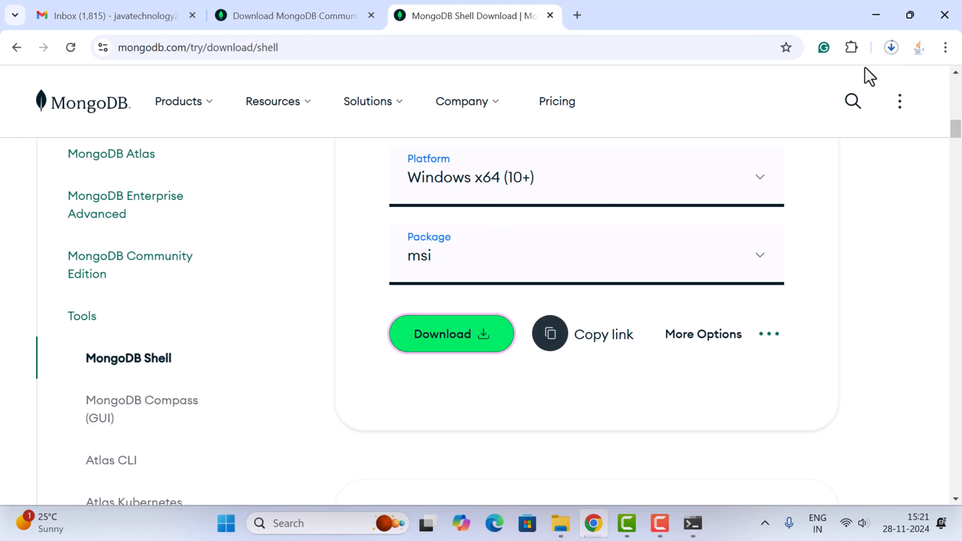
Step: Launch the downloaded mongosh-2.3.4-x64 installer from the Downloads folder and minimize the windows behind the setup wizard
click(893, 48)
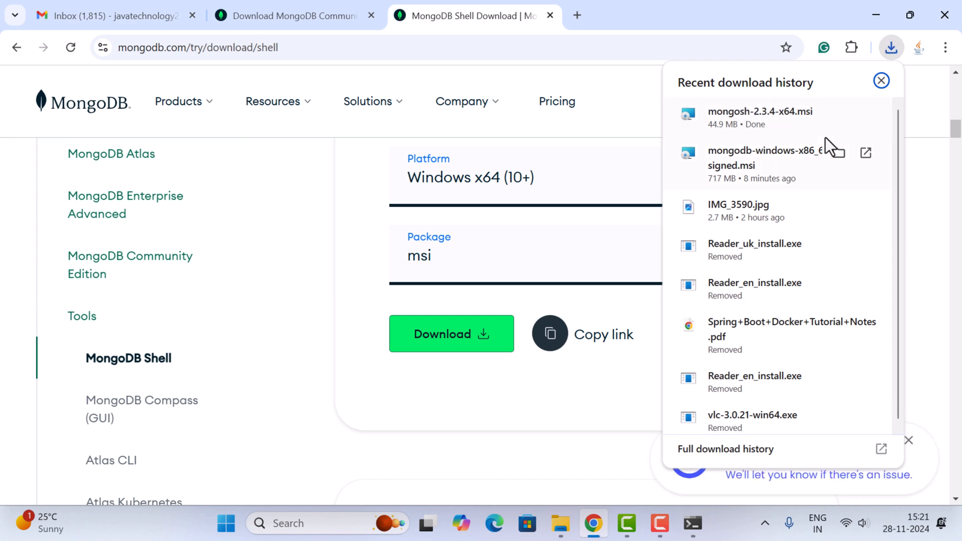
click(839, 115)
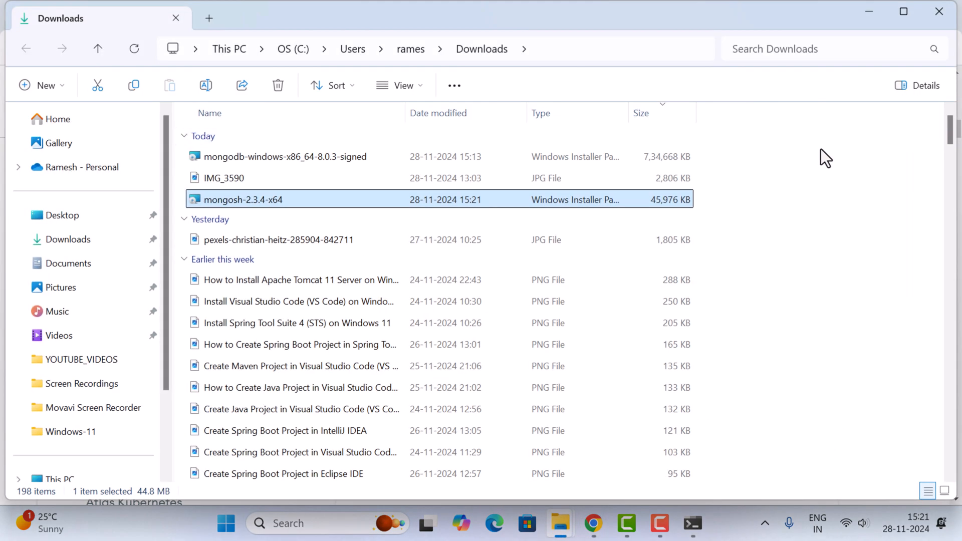
double_click(259, 199)
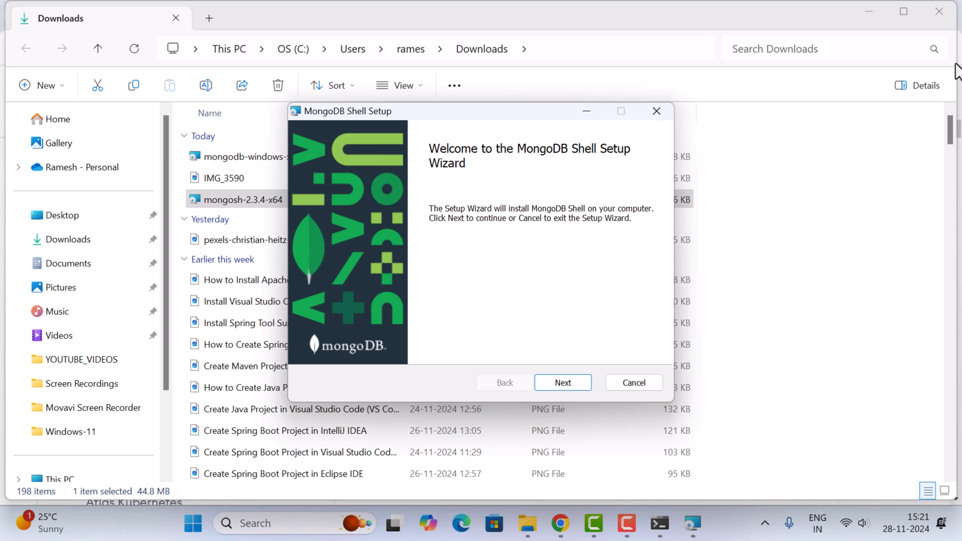
click(865, 13)
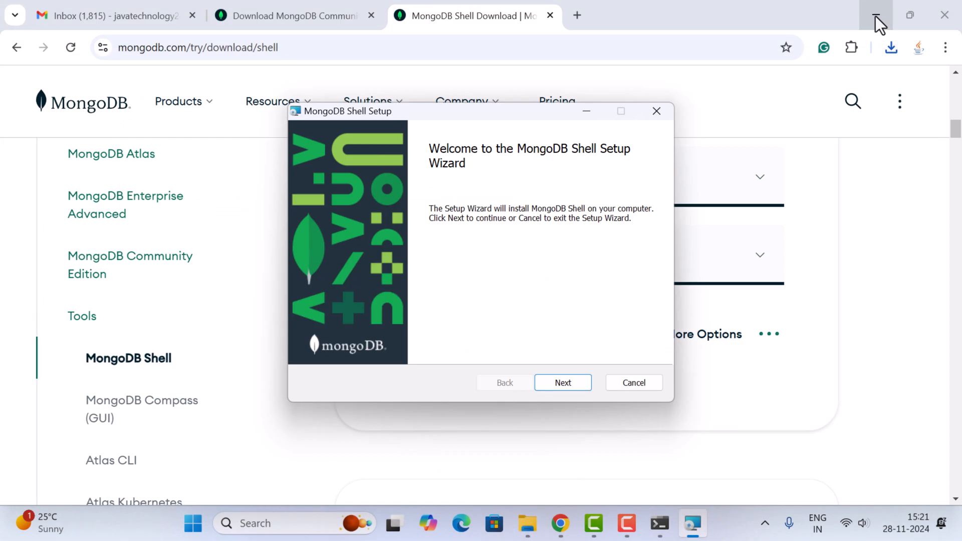
click(876, 15)
click(873, 12)
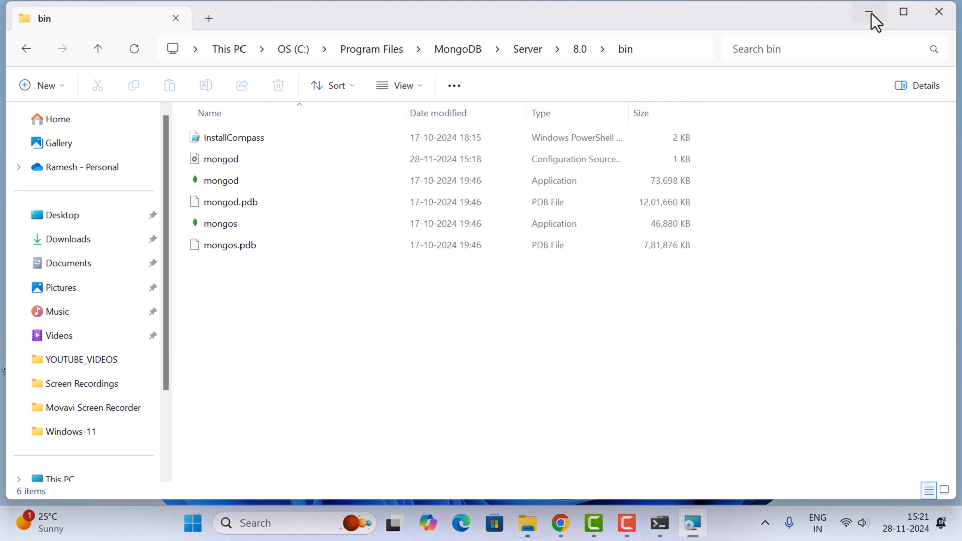
click(870, 12)
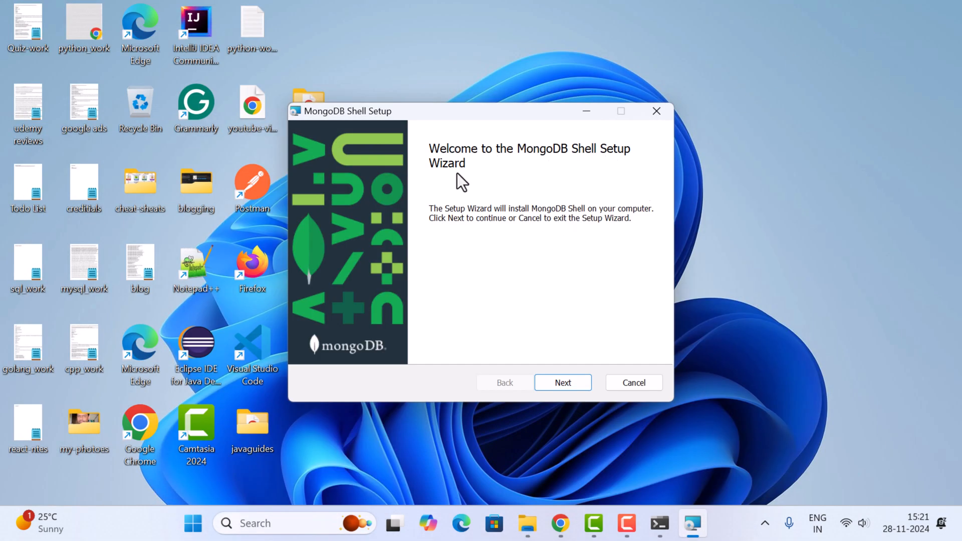
Step: Install MongoDB Shell for the current user only in the default destination folder and finish the setup wizard
click(576, 383)
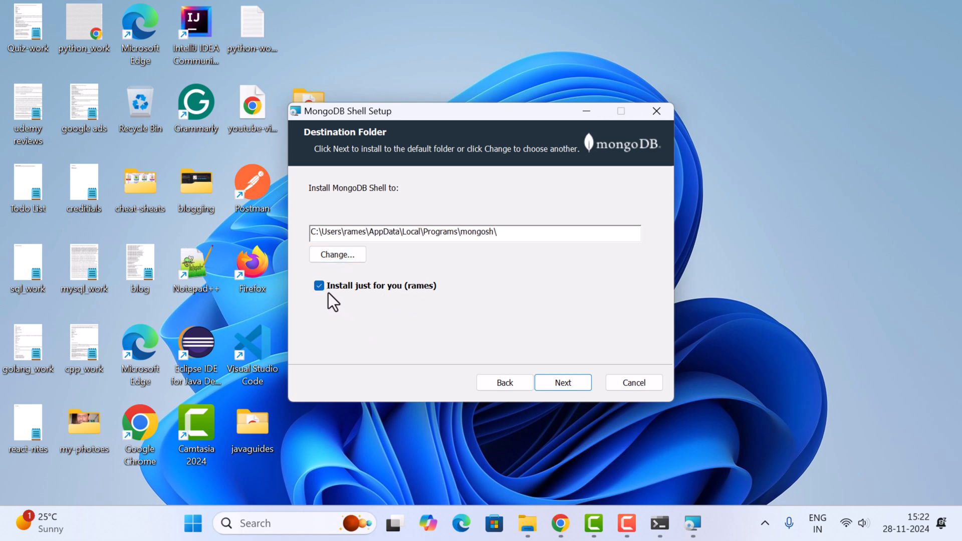
click(566, 381)
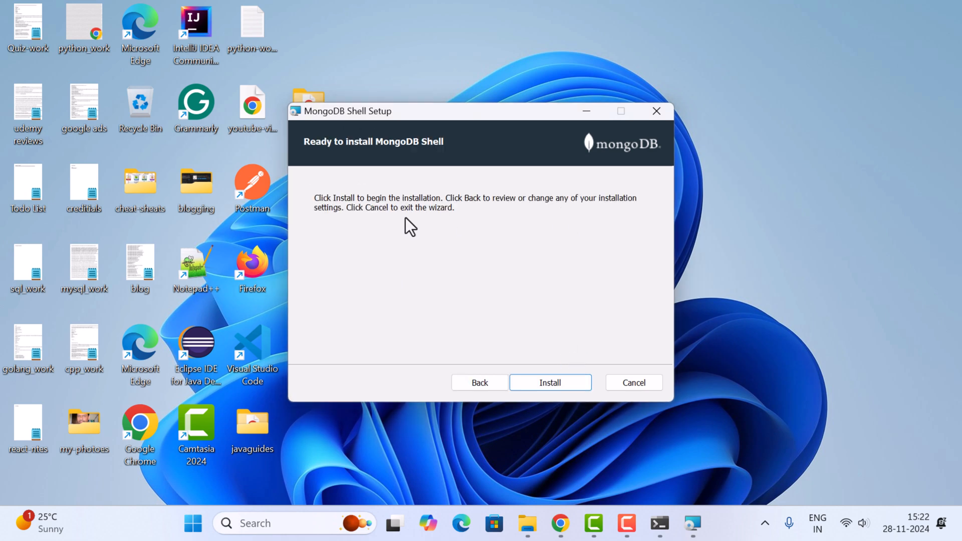
click(555, 384)
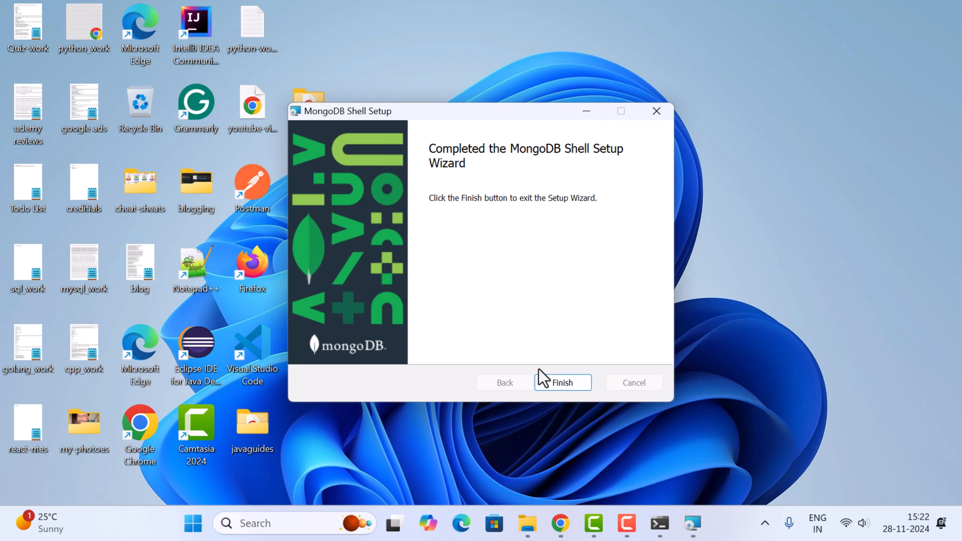
click(565, 388)
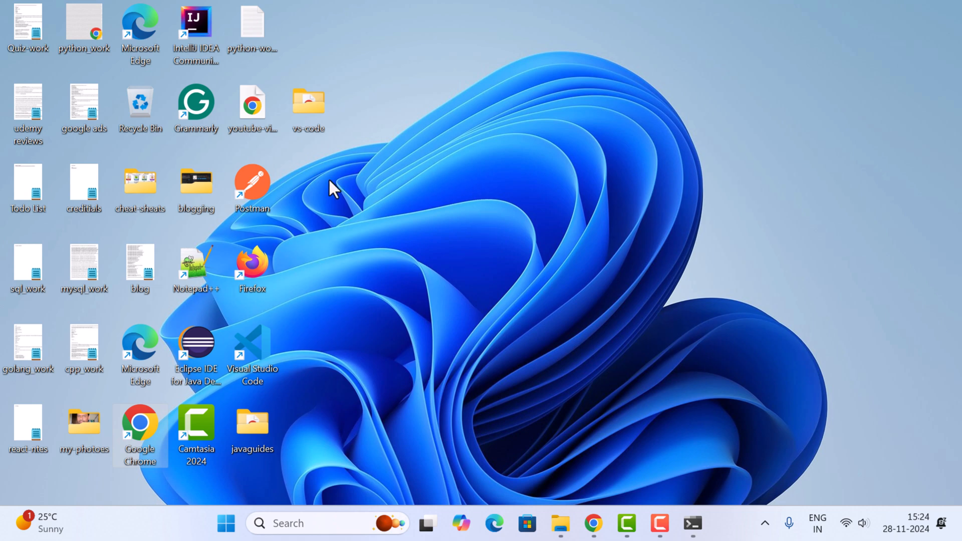
Step: Open a new maximized Command Prompt and connect to the local MongoDB server with mongosh
click(305, 520)
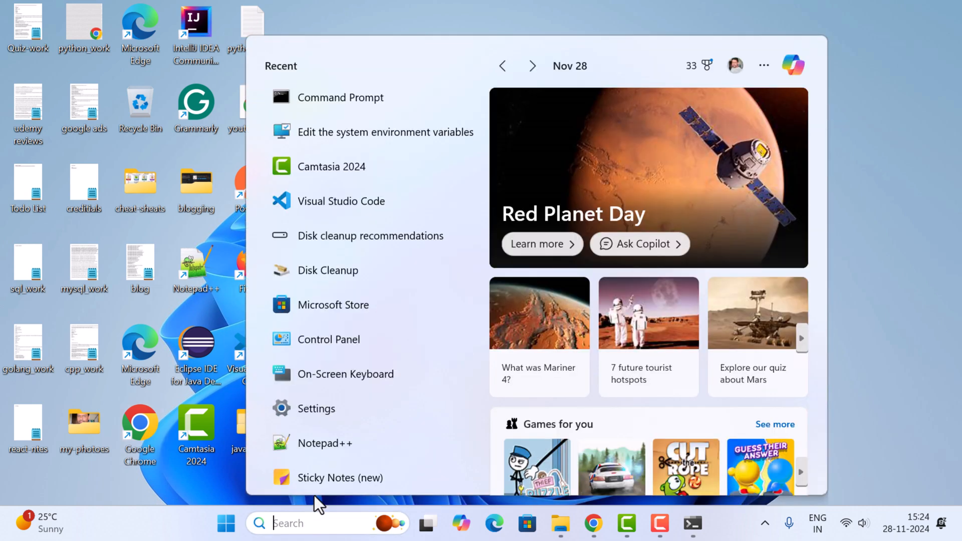
text(cmd)
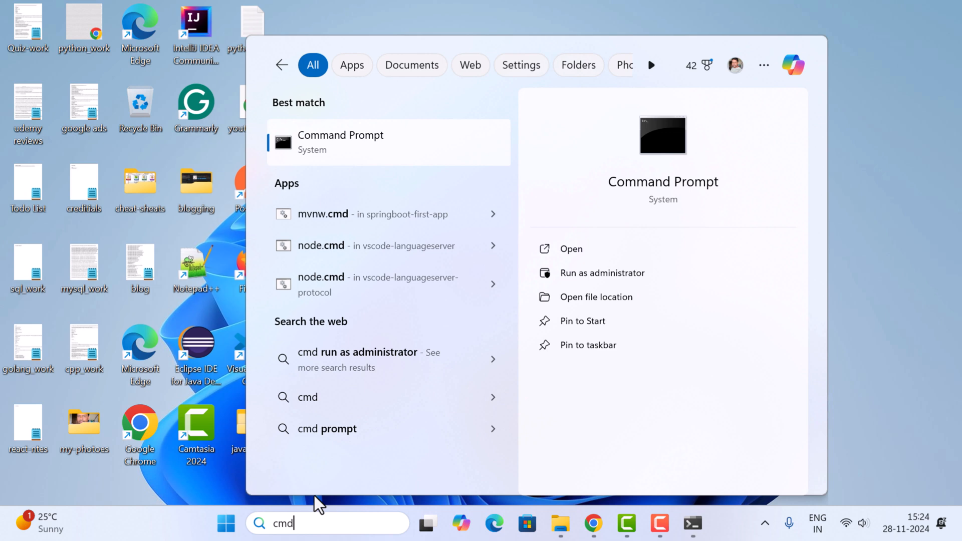
click(344, 144)
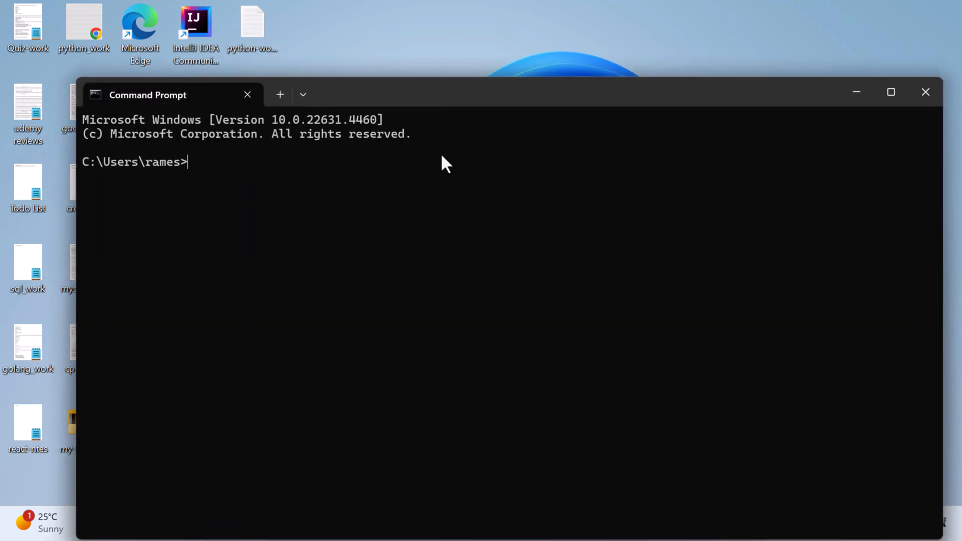
click(892, 93)
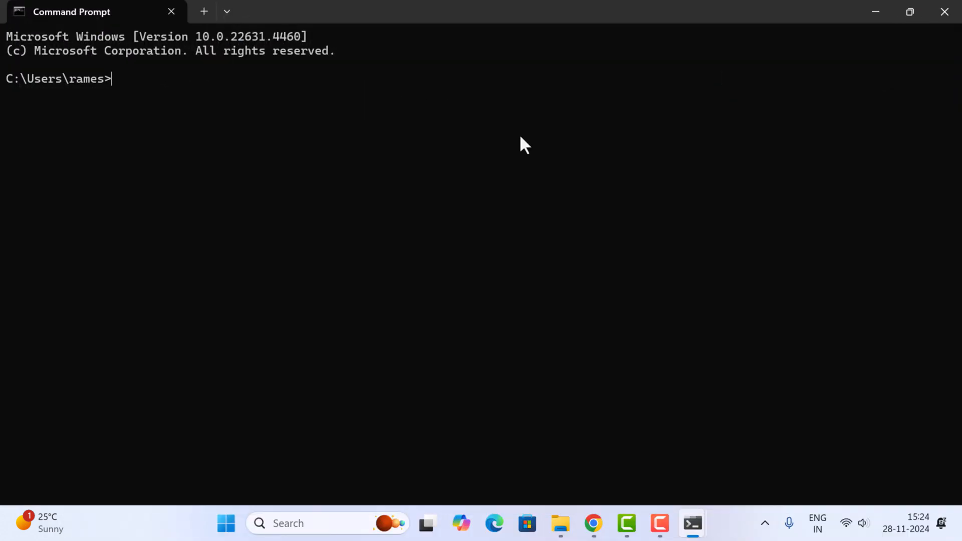
text(mongosh)
key(Return)
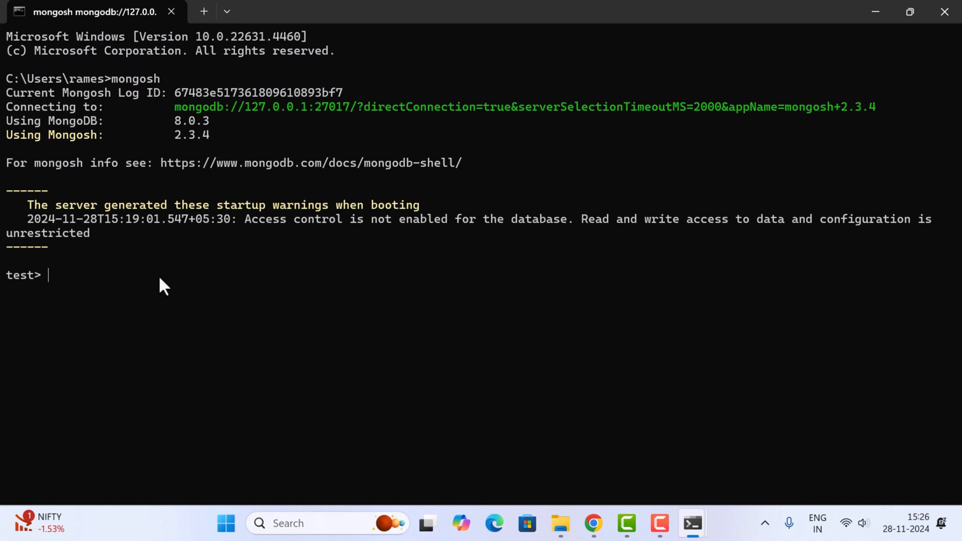
Step: List the databases on the server with the show dbs command
text(mong)
key(BackSpace)
key(BackSpace)
key(BackSpace)
key(BackSpace)
text(show dbs)
key(Return)
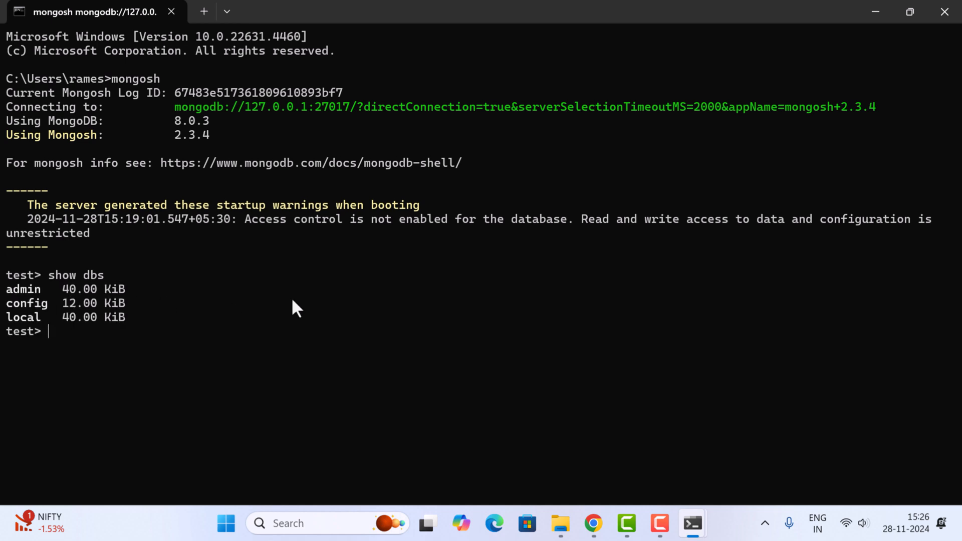
Step: Switch to a new database named rambd with the use command
text(use rambd)
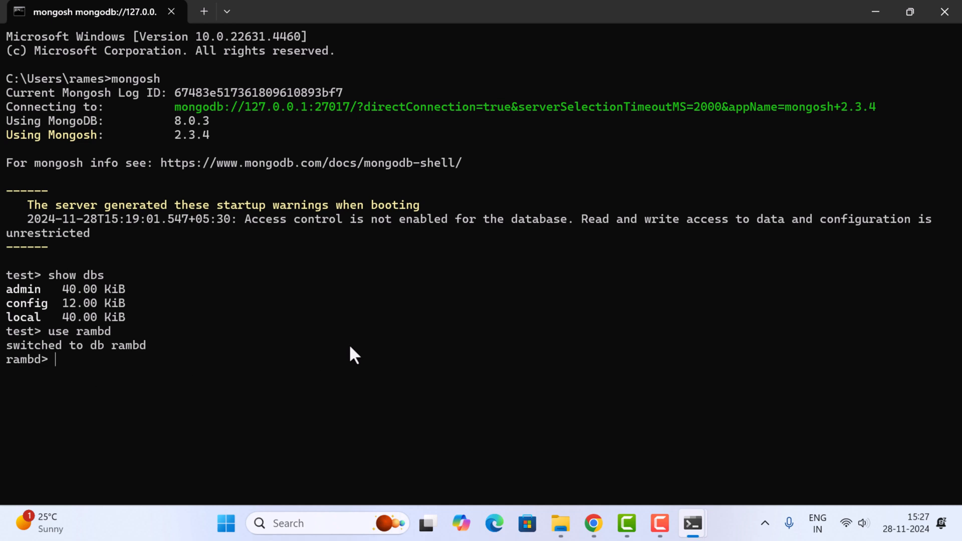
Step: Create a collection named employees in the rambd database with db.createCollection("employees");
text(db.createCollection(")
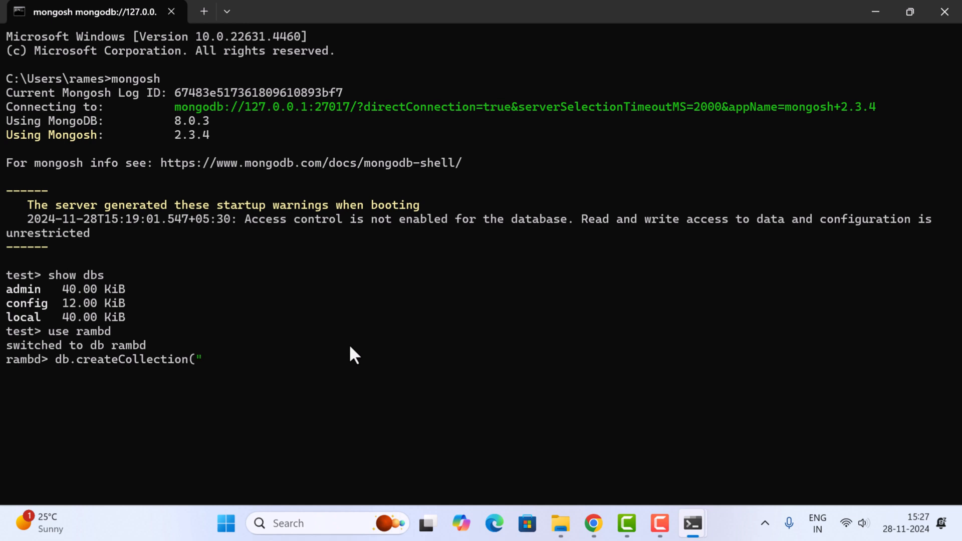
text(employees");)
key(Return)
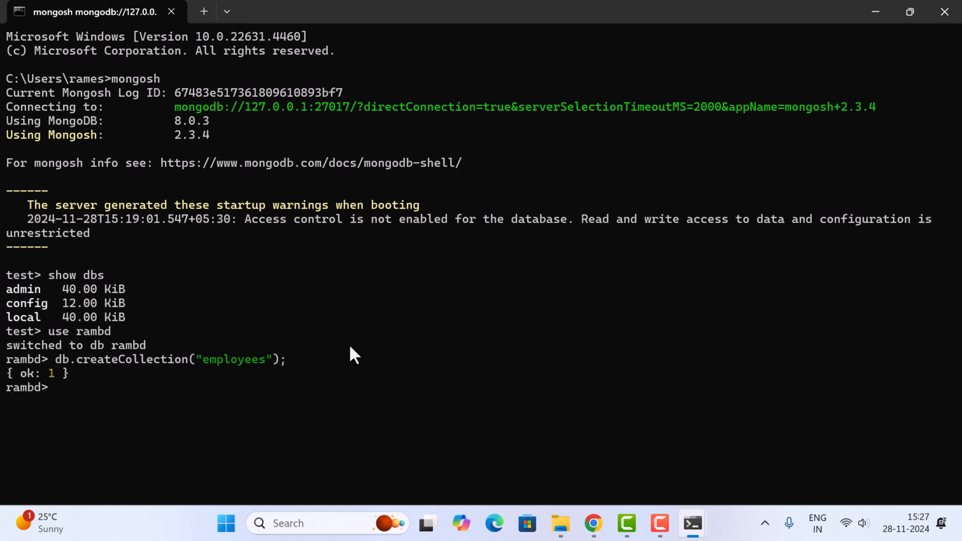